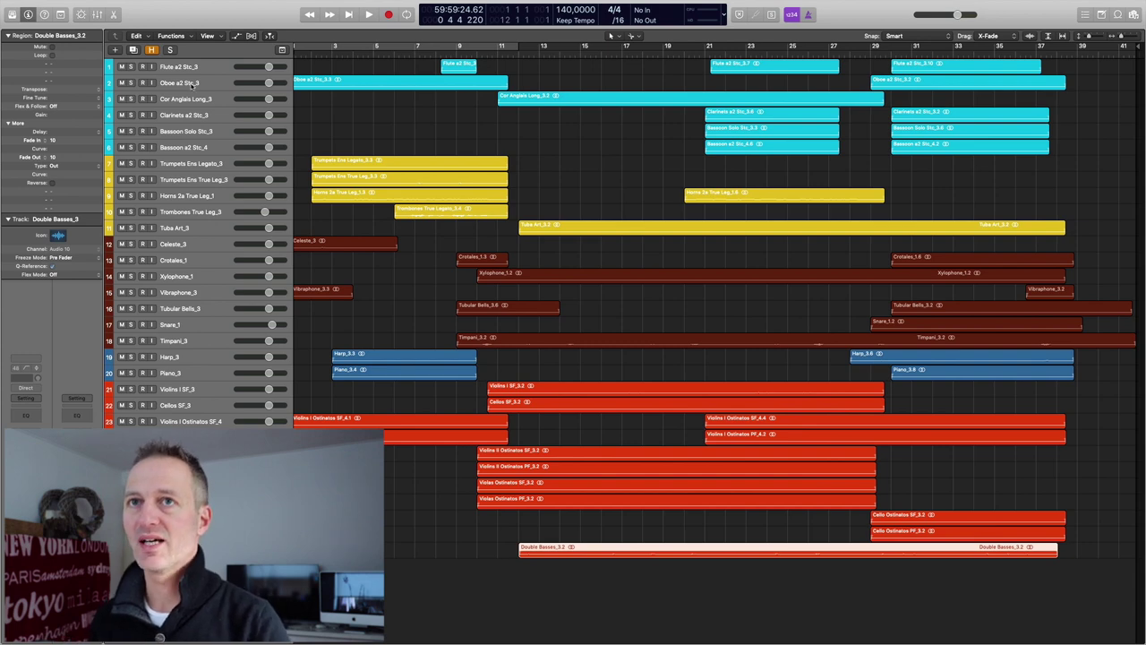
Step: Show the Mixer with every channel strip's plug-ins, including iZotope on the Stereo Out
key("x")
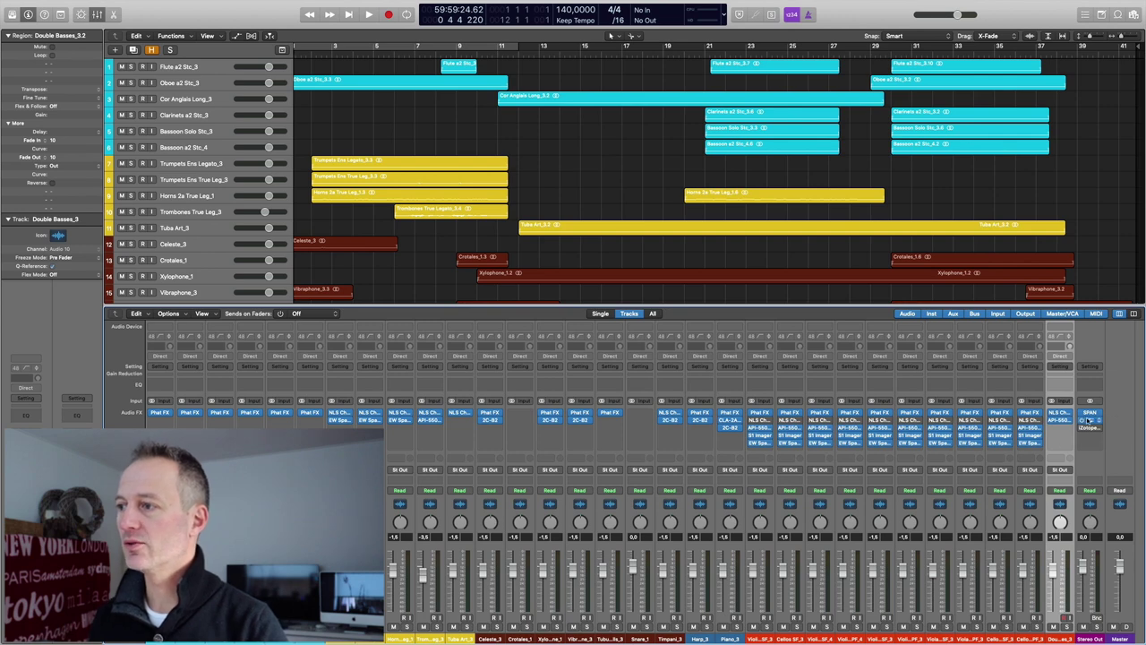
Step: Insert an iZotope metering plug-in after SPAN on the Stereo Out and open Ozone 7 Imager
left_click(1090, 414)
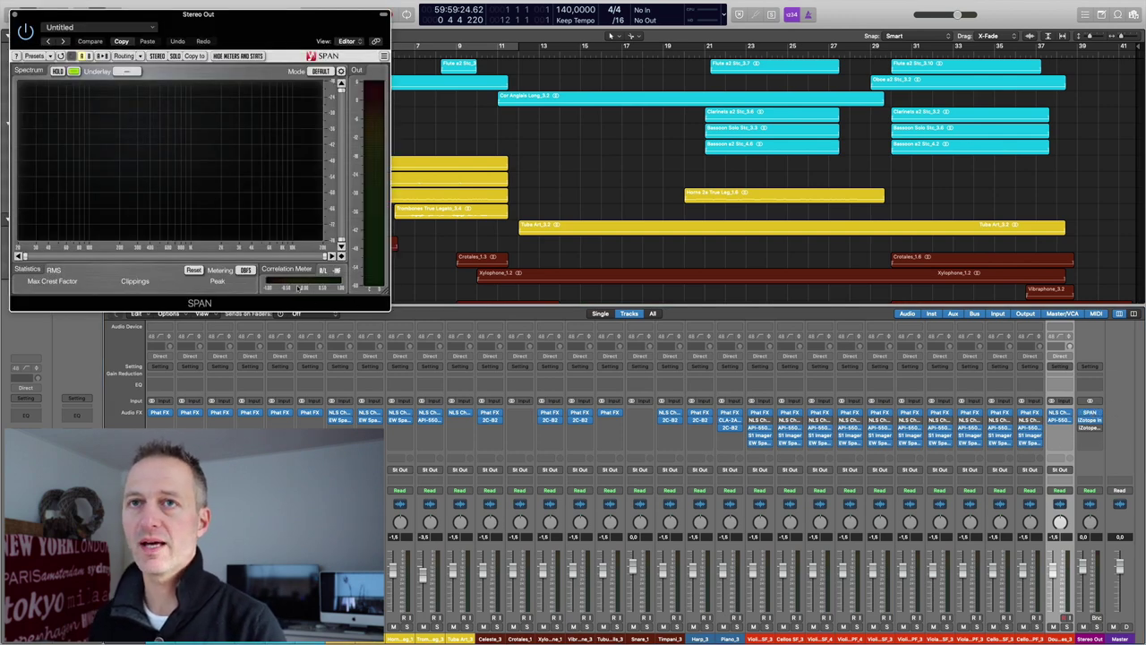
left_click(1091, 426)
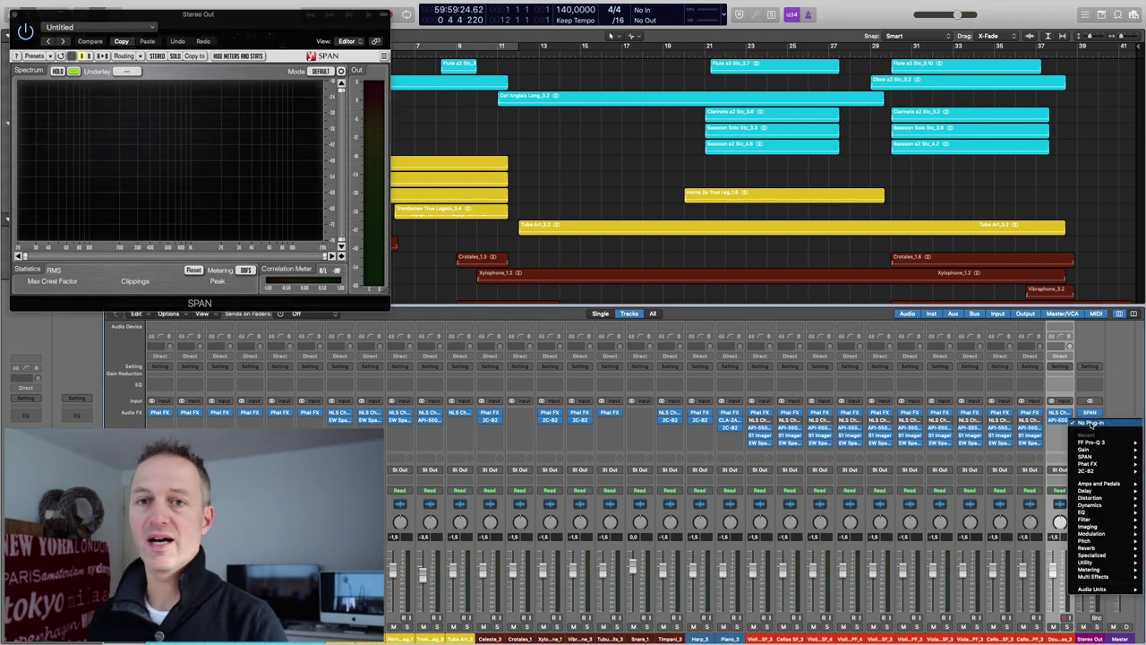
left_click(1089, 569)
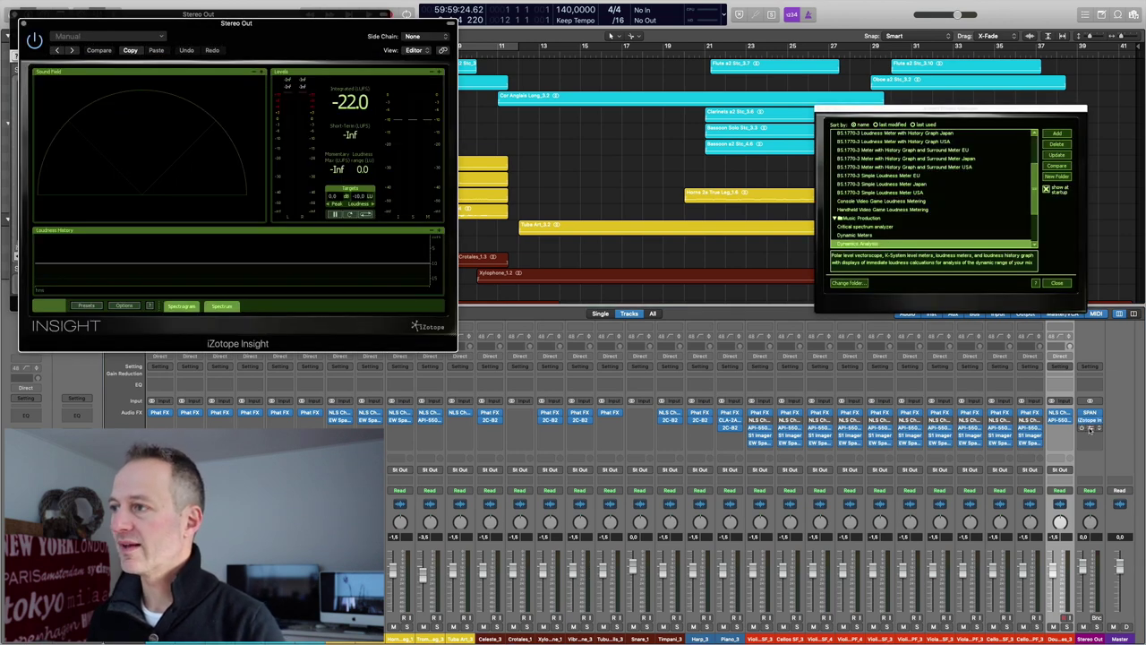
left_click(1089, 428)
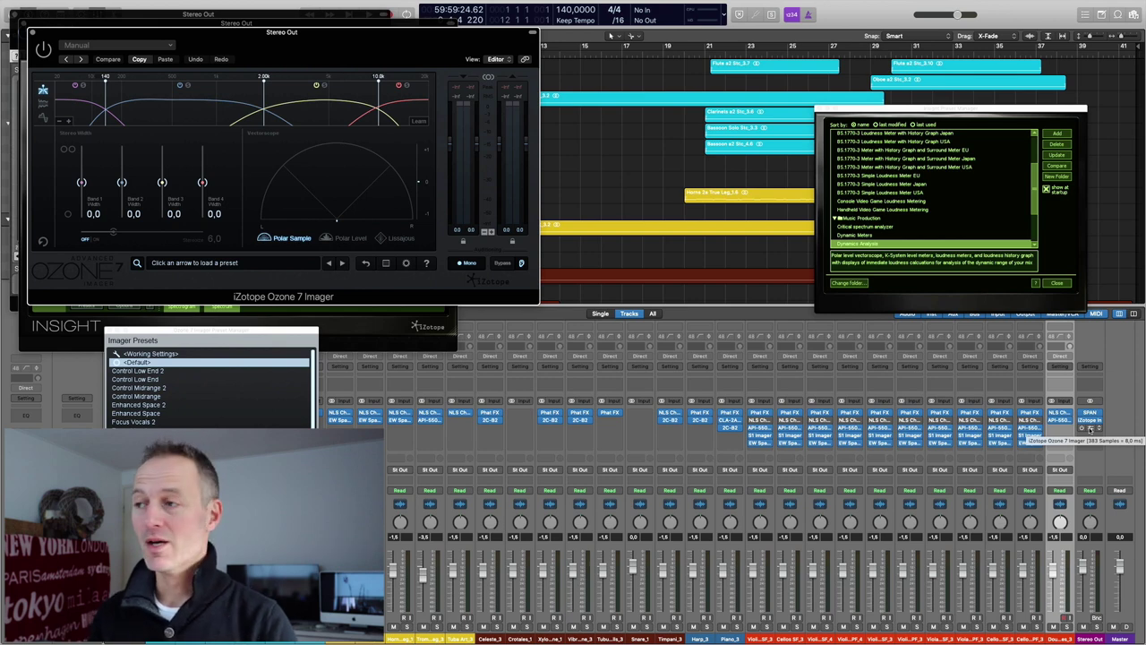
Step: Close the Insight preset browser and all open plug-in windows
left_click(821, 110)
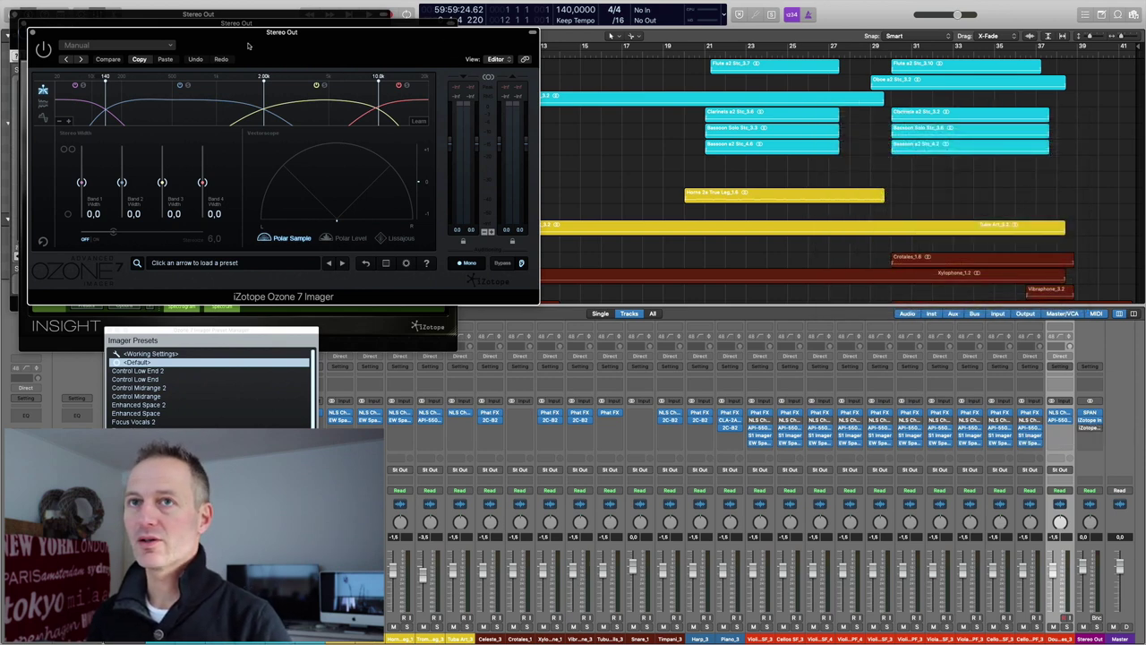
left_click(34, 33)
left_click(25, 26)
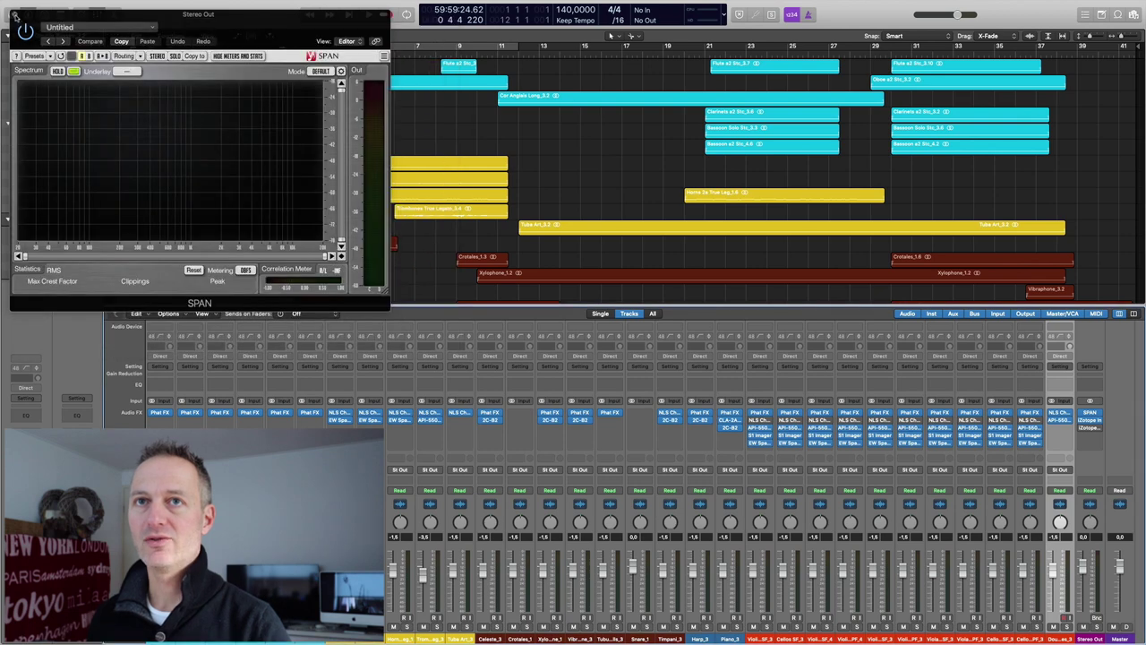
left_click(16, 17)
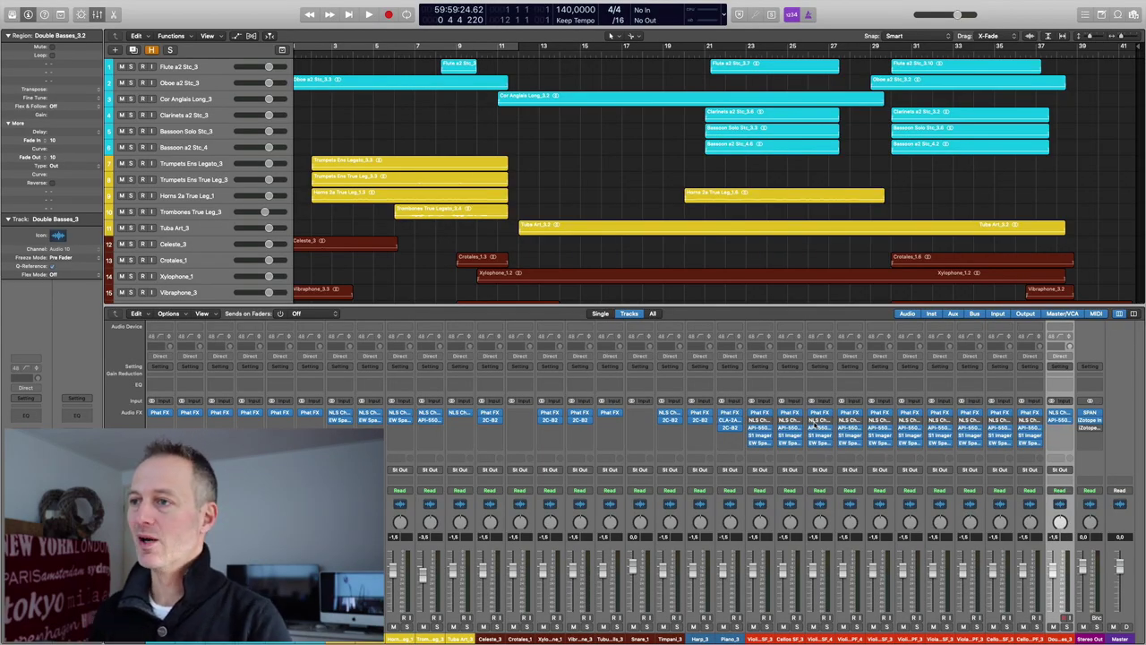
Step: Open Violins I SF_3's Phat FX, API-550A, S1 Imager and Spaces II windows, arranged side by side
left_click(759, 414)
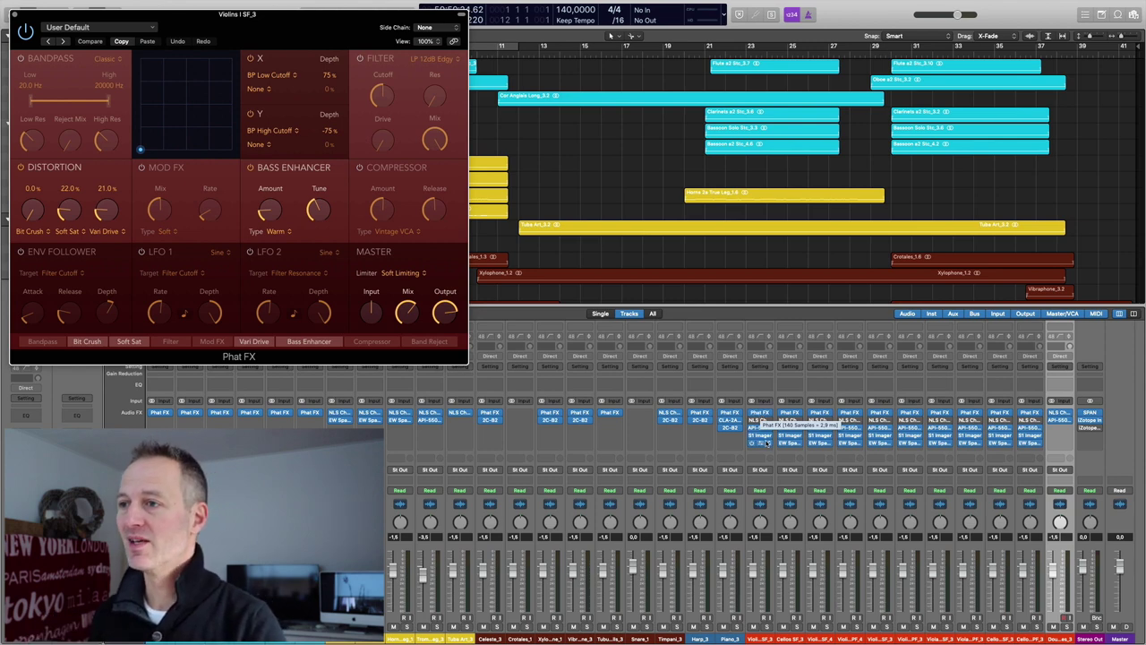
left_click(759, 427)
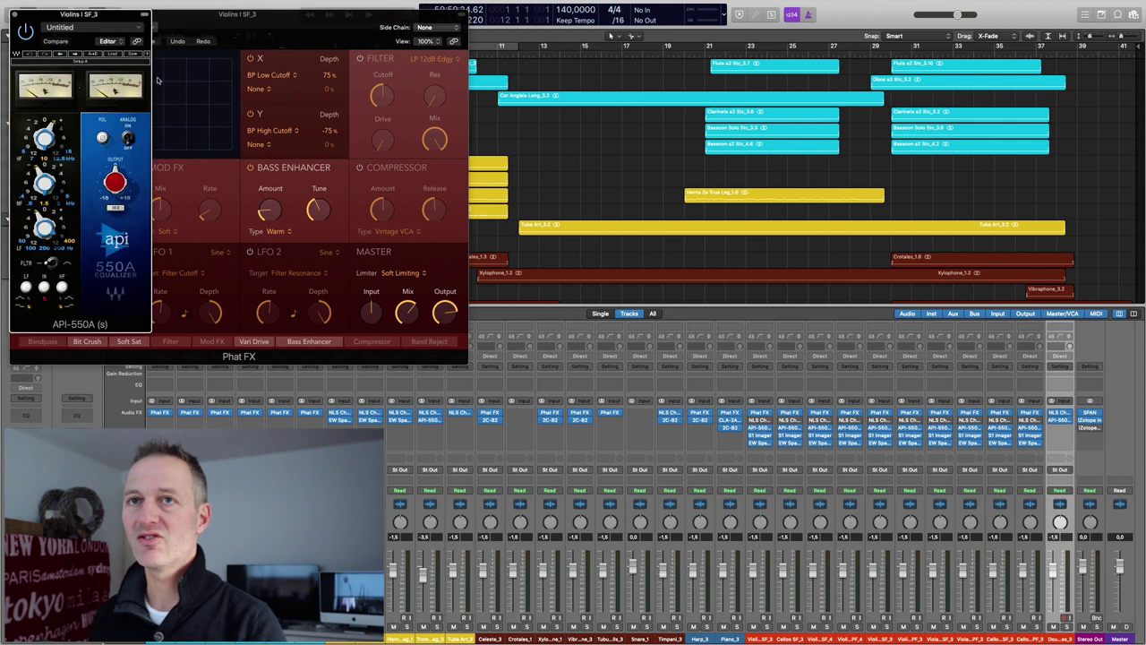
left_click_drag(104, 16, 595, 24)
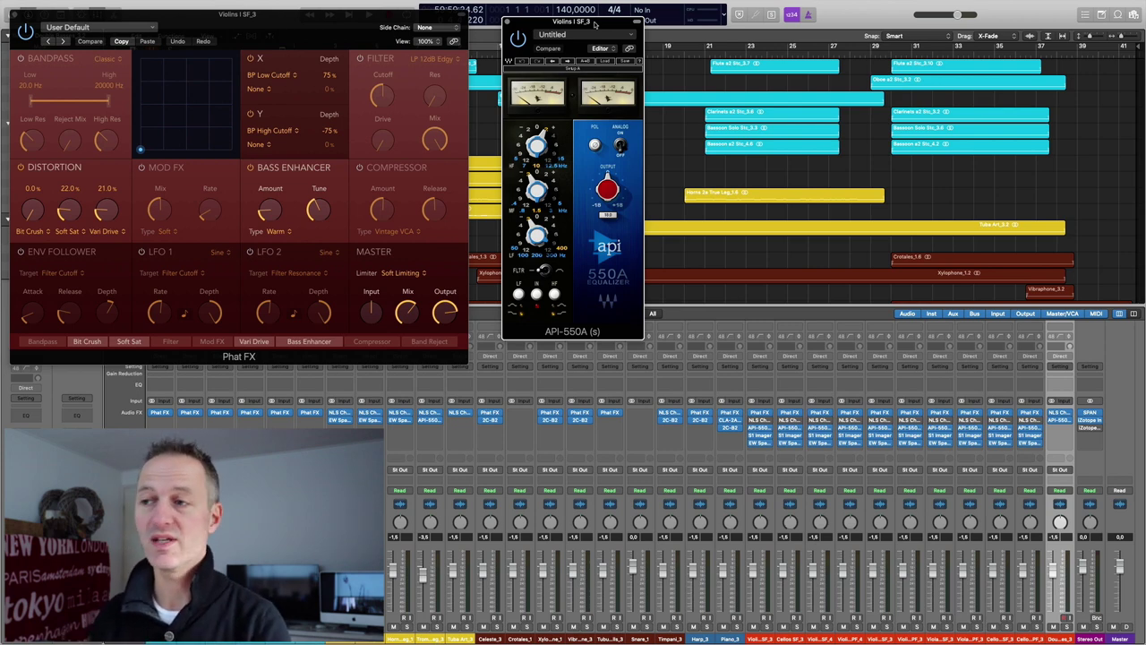
left_click(759, 436)
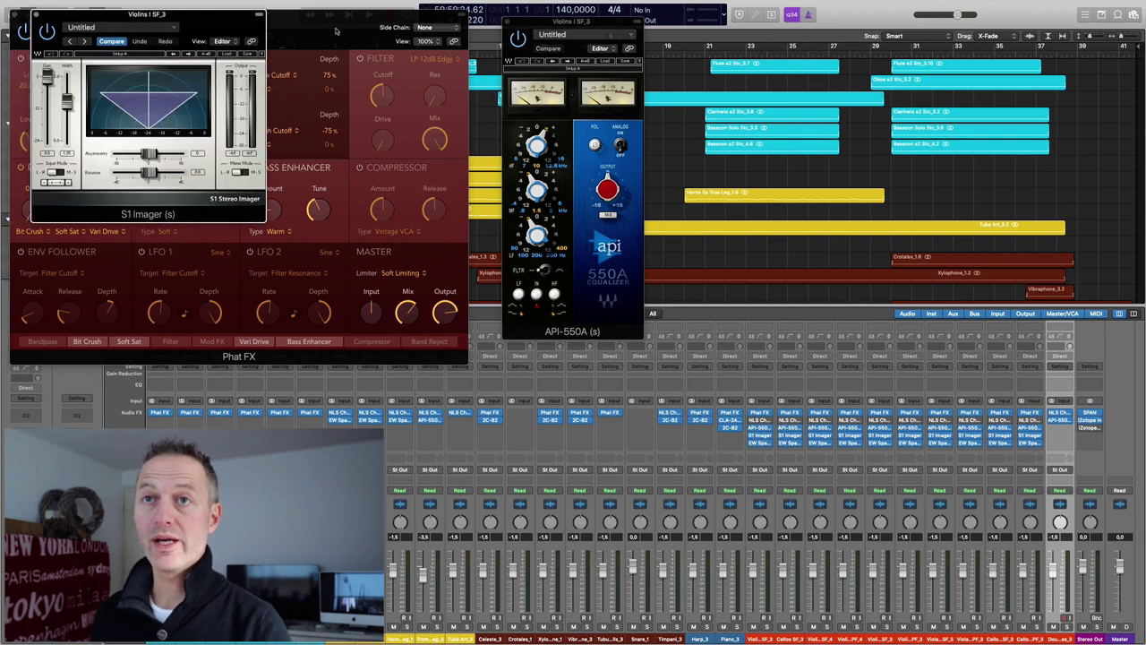
left_click_drag(336, 31, 832, 33)
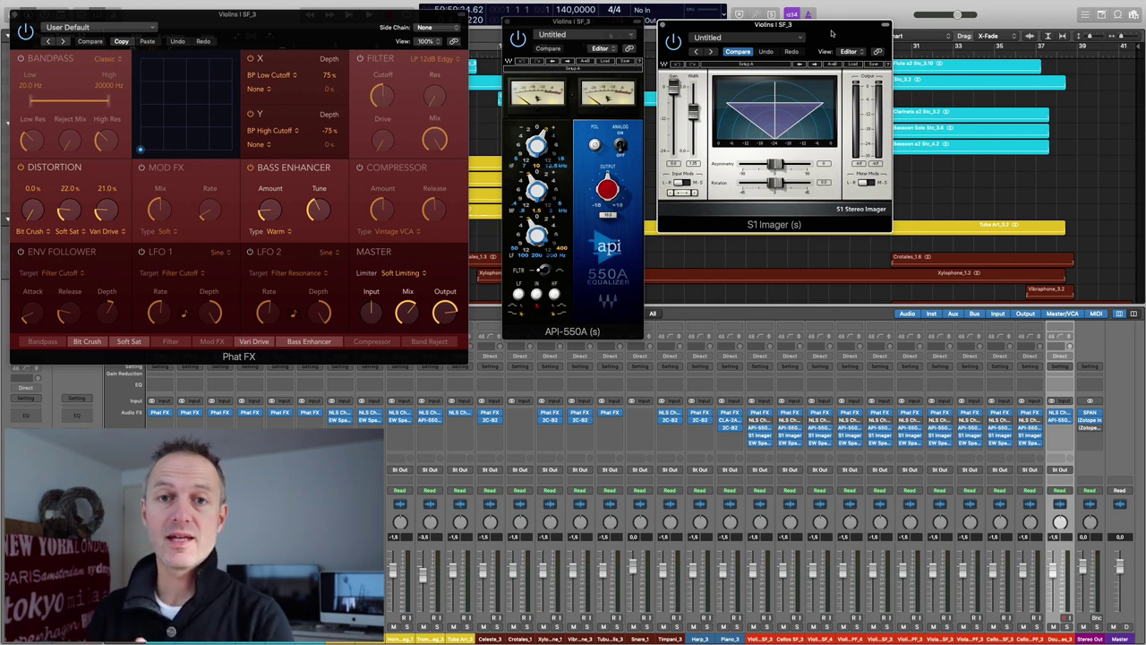
left_click(759, 442)
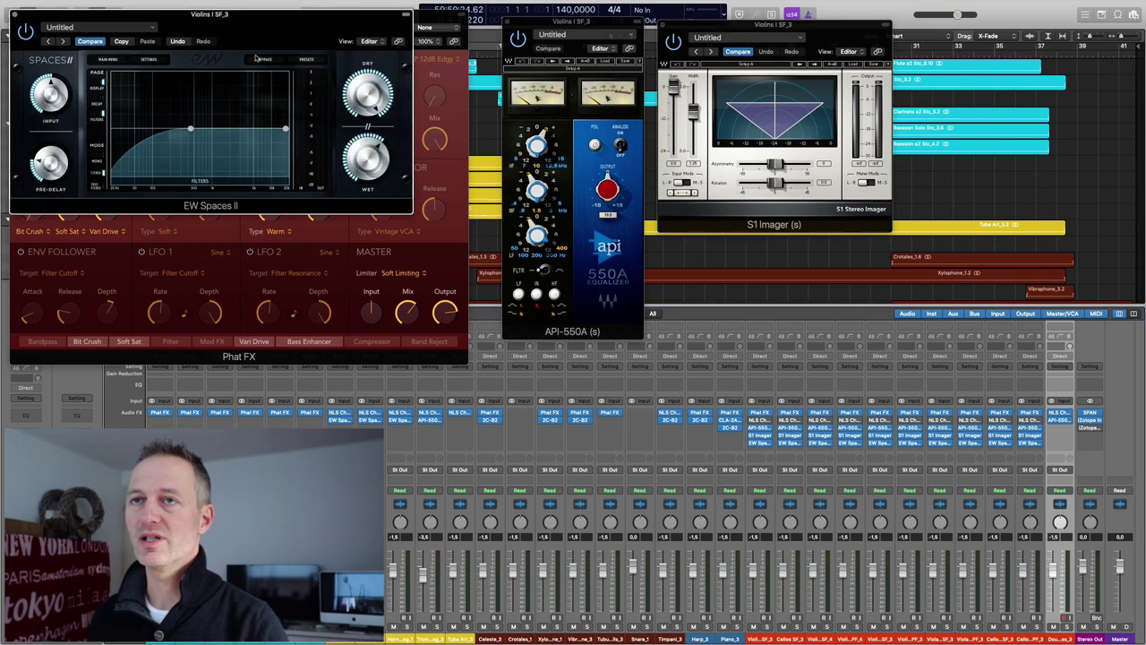
Step: Move the Spaces II reverb window off the Phat FX window
left_click_drag(253, 26, 897, 259)
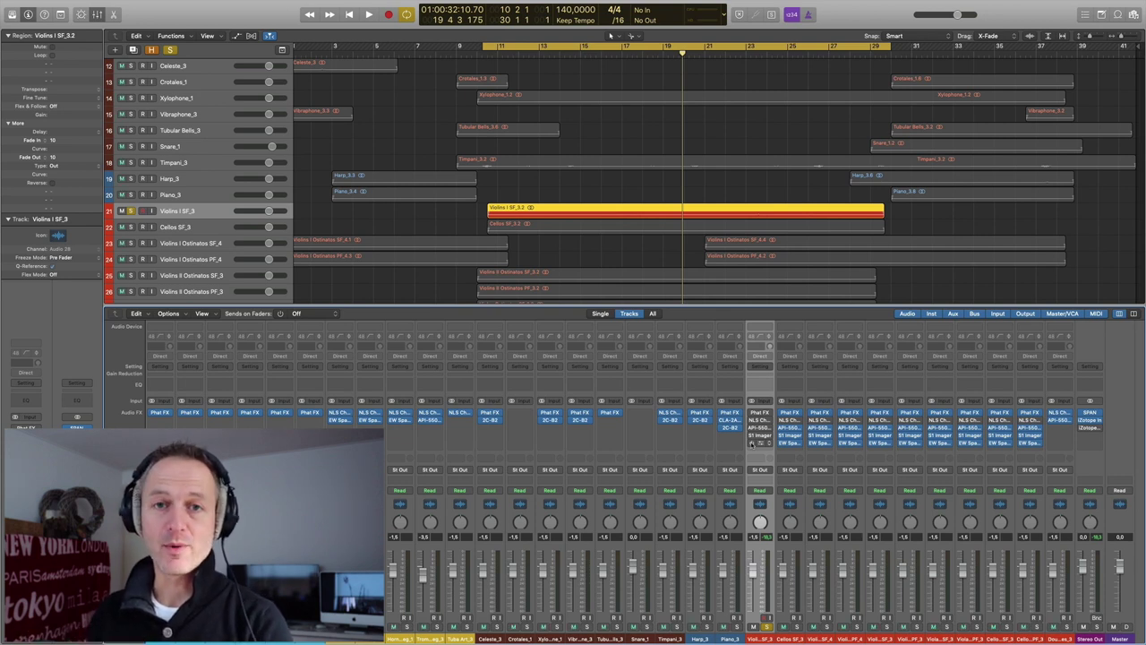
key("space")
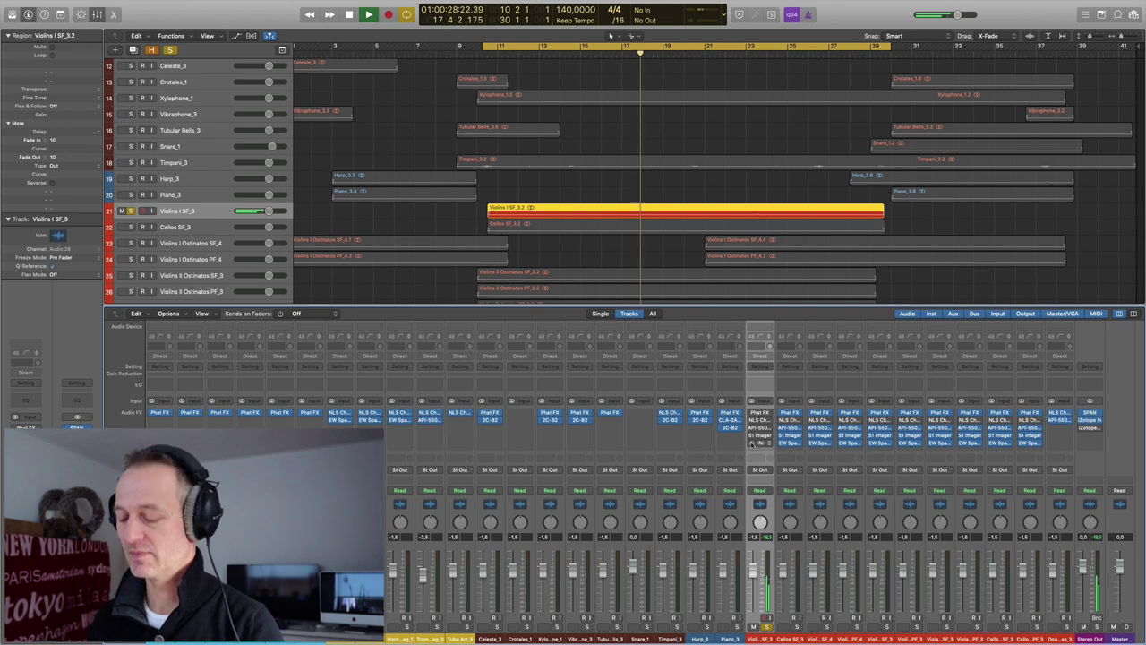
key("space")
key("space")
key("space")
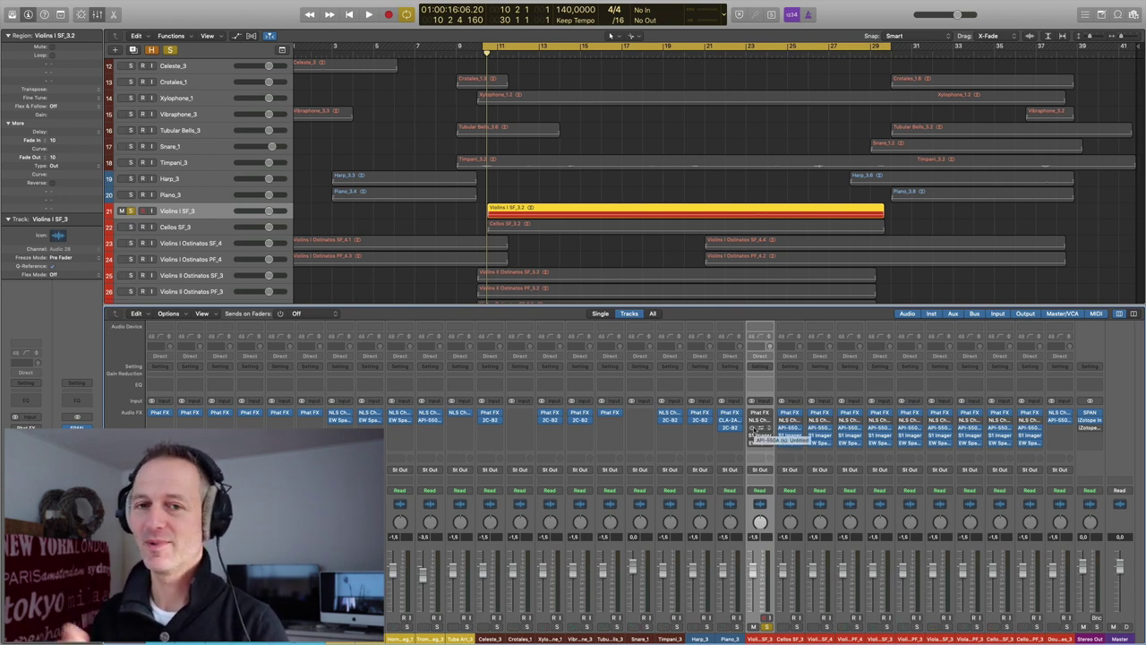
key("space")
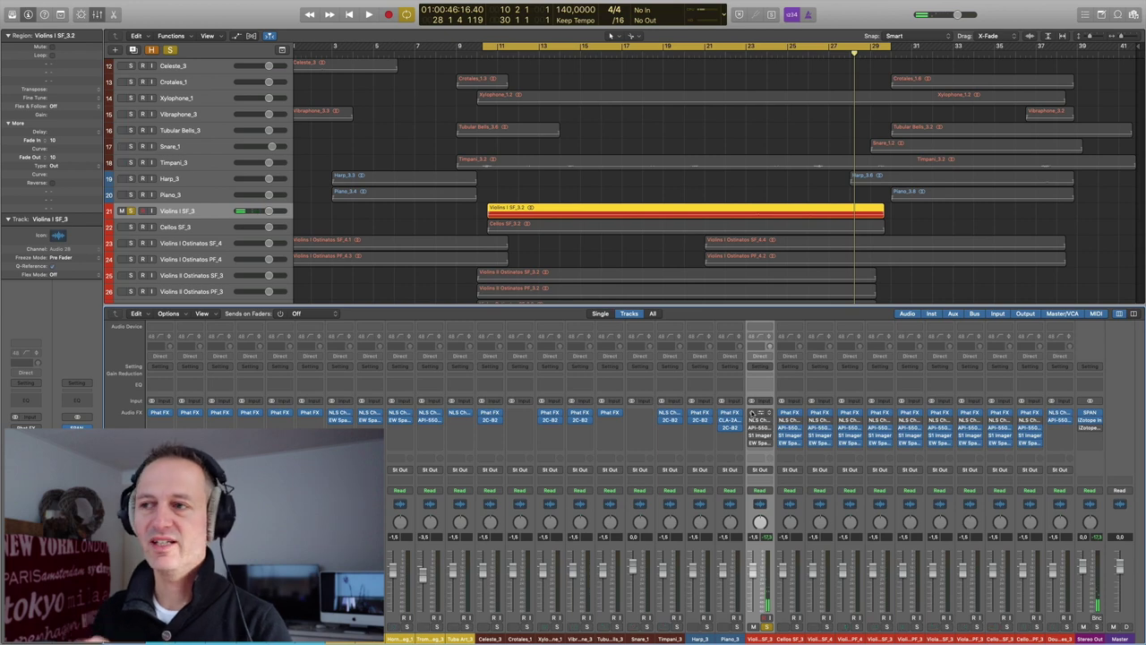
left_click(760, 414)
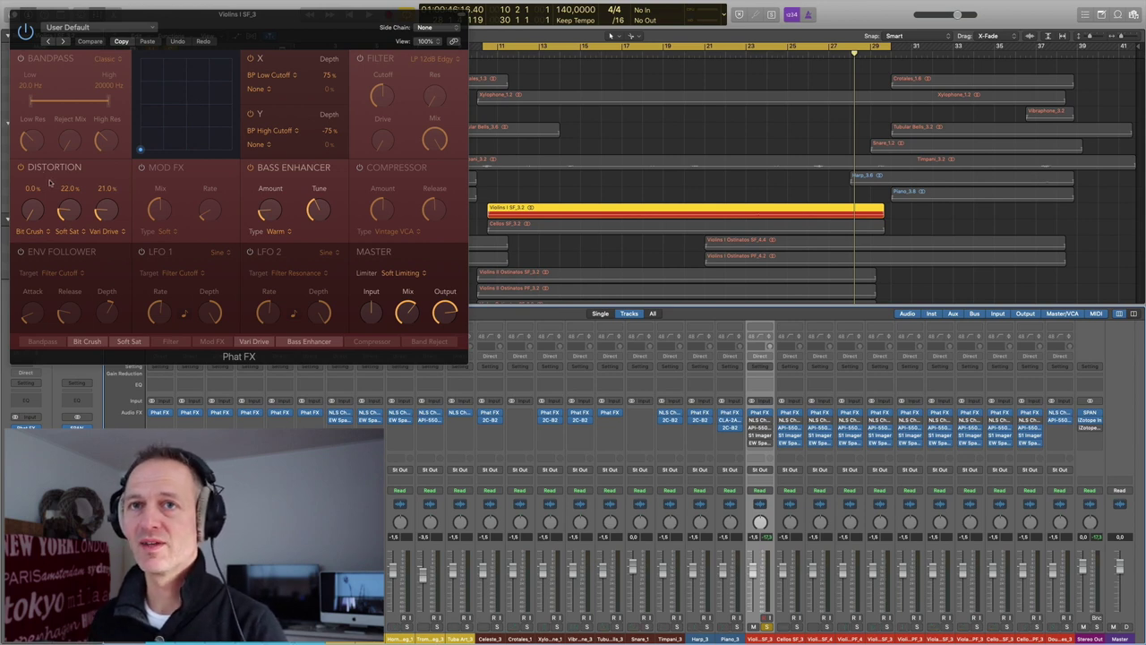
left_click_drag(202, 32, 573, 48)
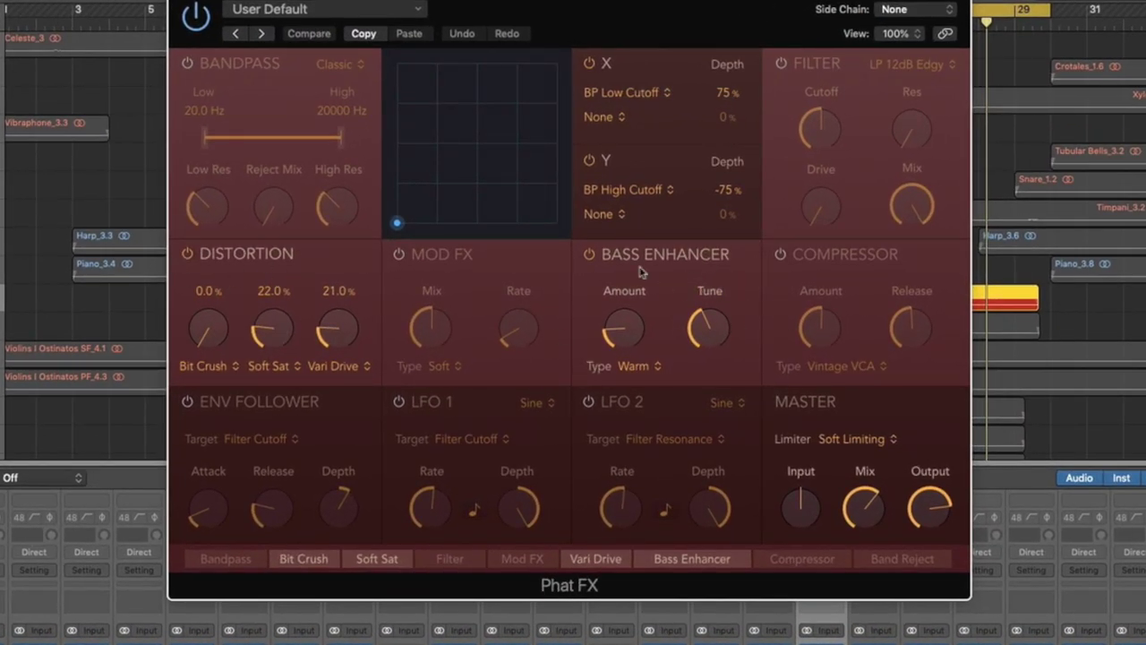
mouse_move(633, 318)
mouse_move(715, 329)
mouse_move(865, 510)
mouse_move(936, 511)
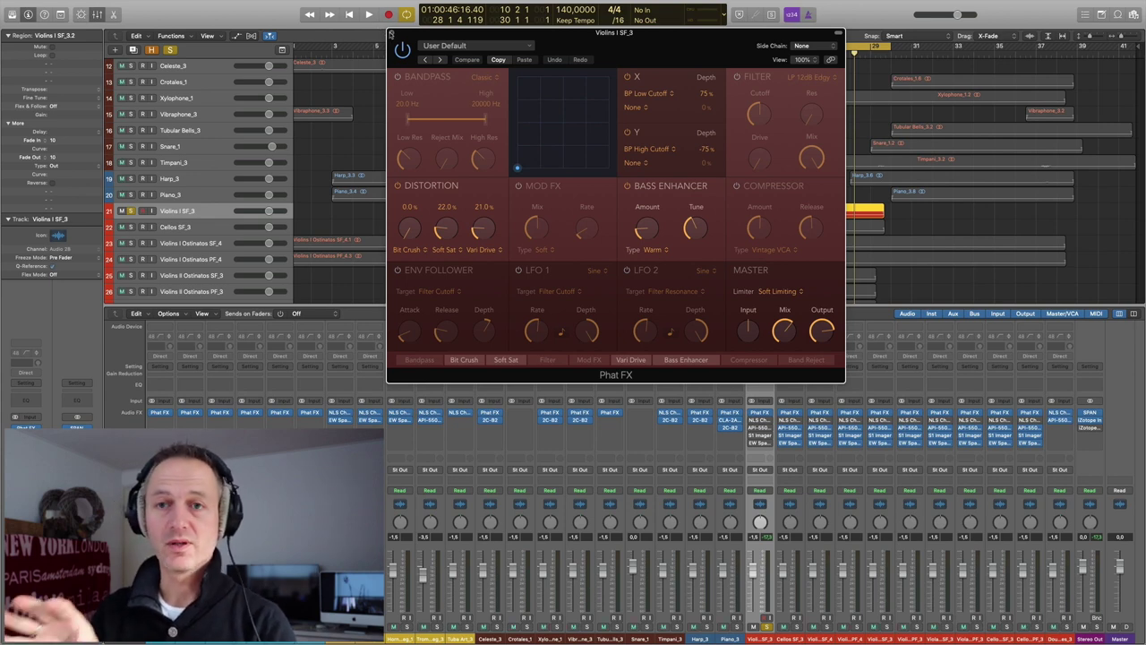
left_click(391, 34)
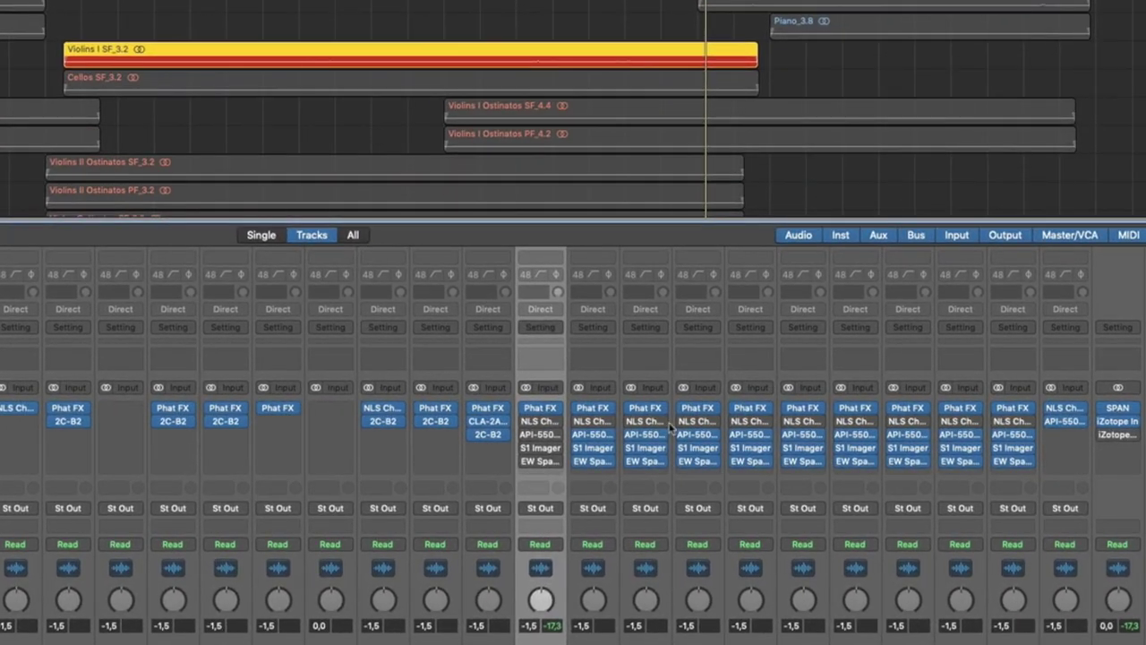
Step: Review the Cellos SF_3 Phat FX settings, then open its NLS Channel set to NEVO
left_click(593, 407)
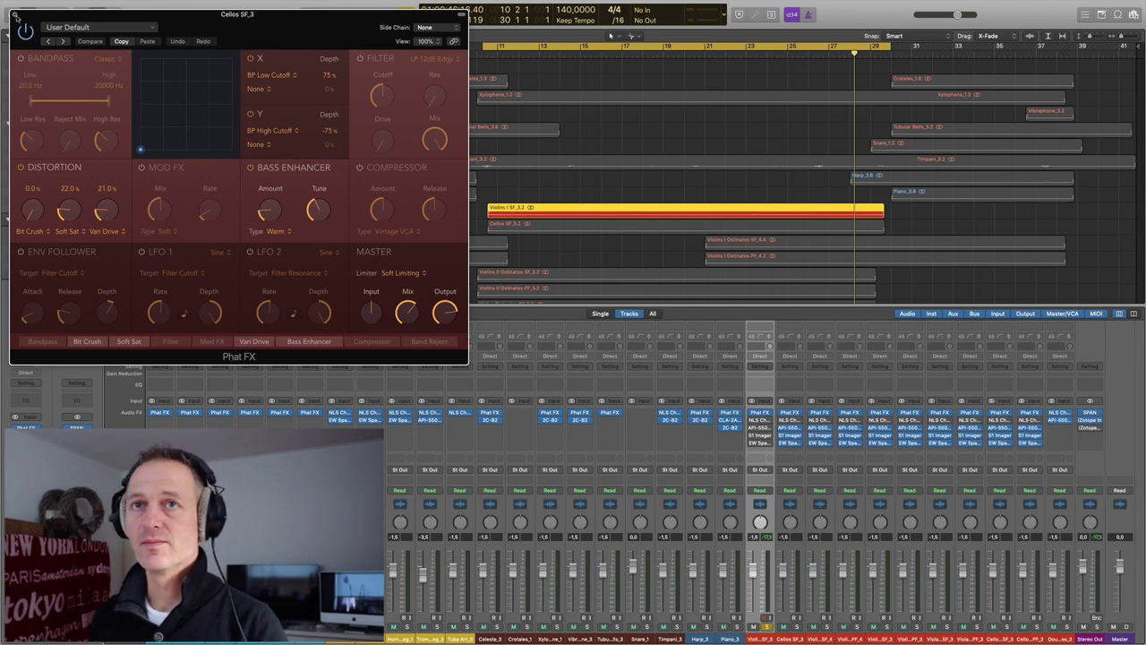
left_click(15, 16)
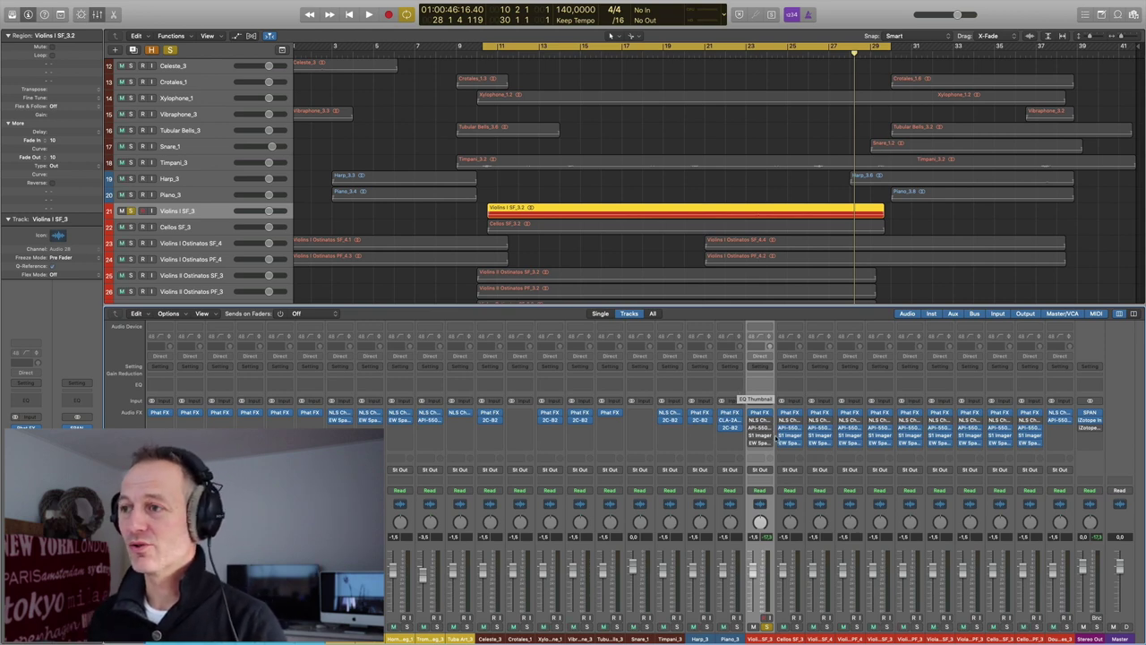
left_click(790, 422)
left_click_drag(131, 14, 666, 96)
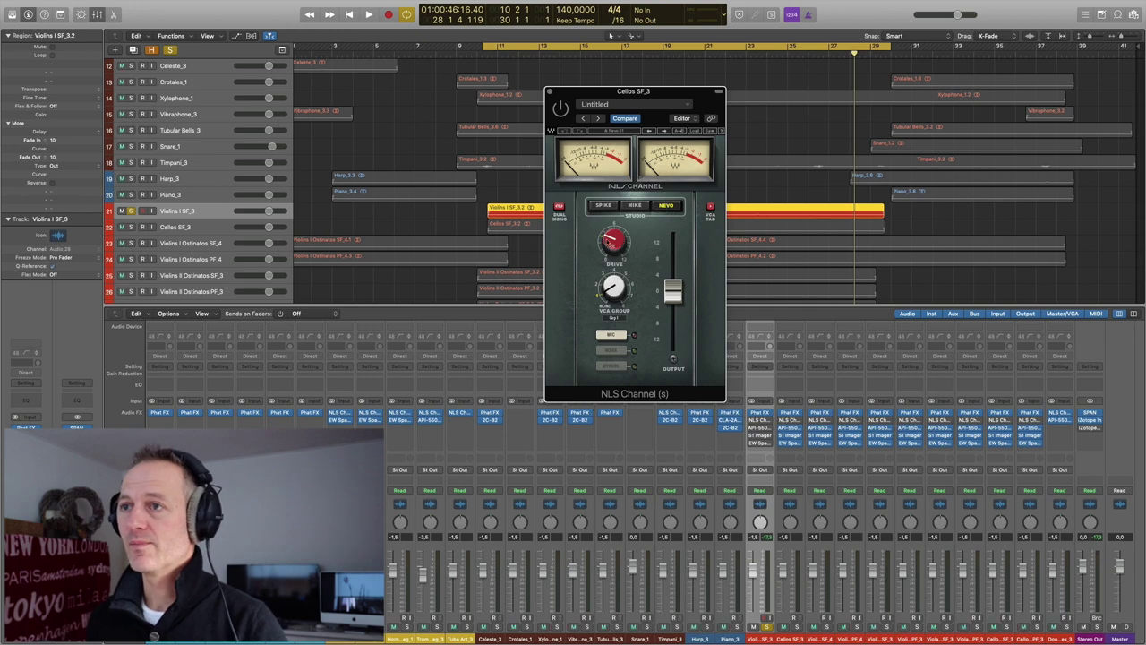
left_click(550, 93)
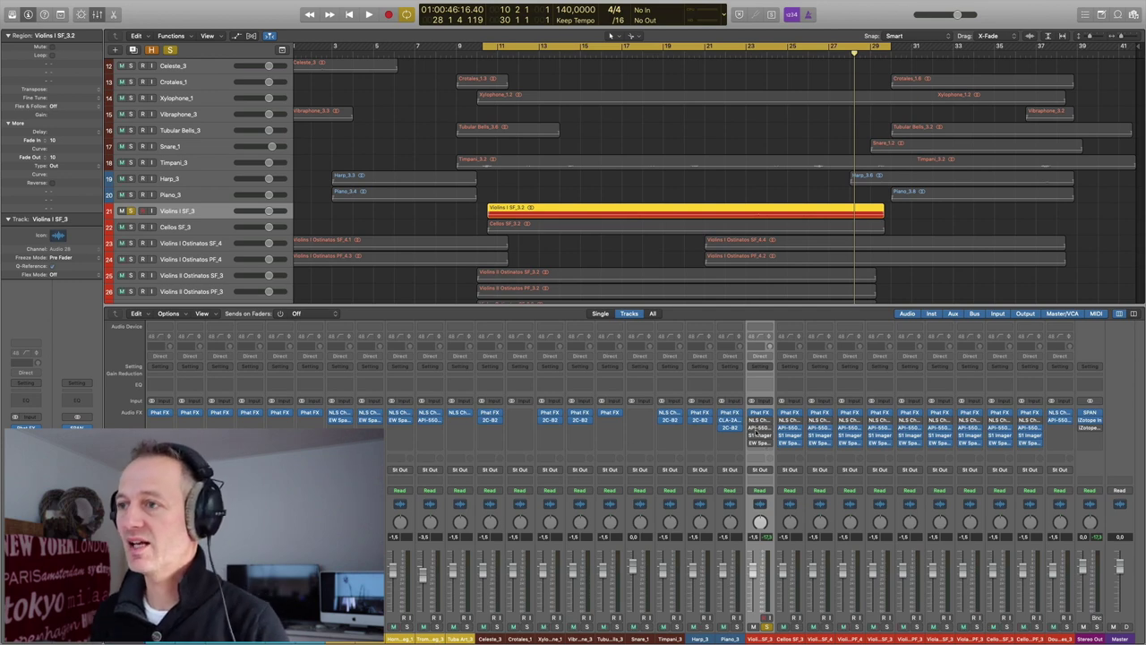
left_click(760, 428)
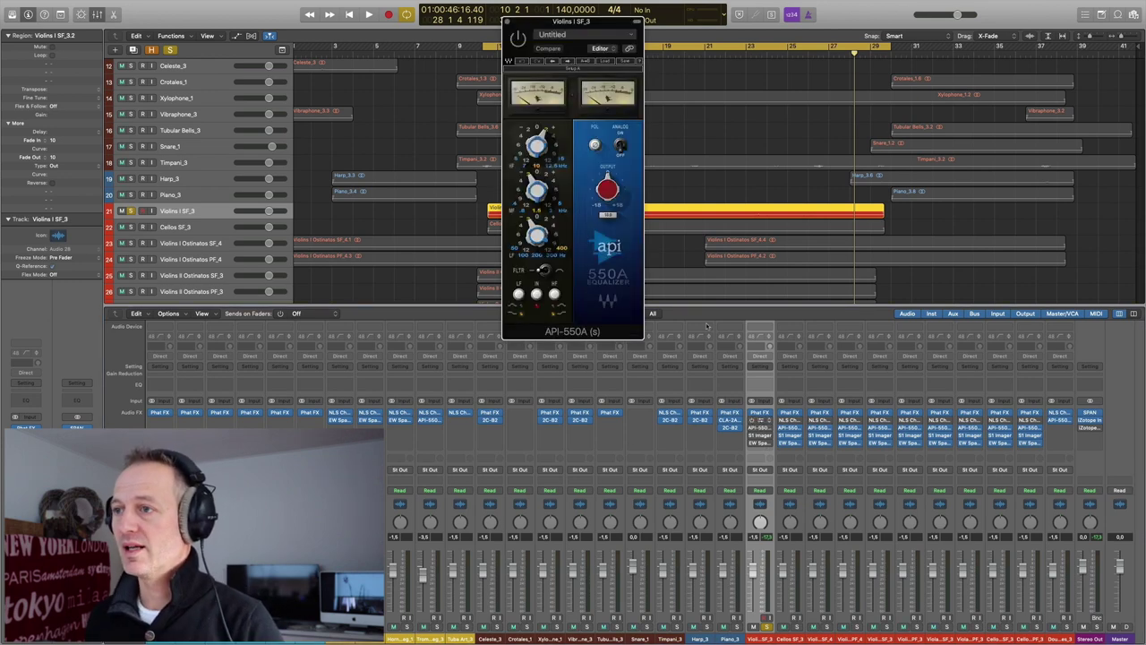
left_click_drag(556, 22, 350, 69)
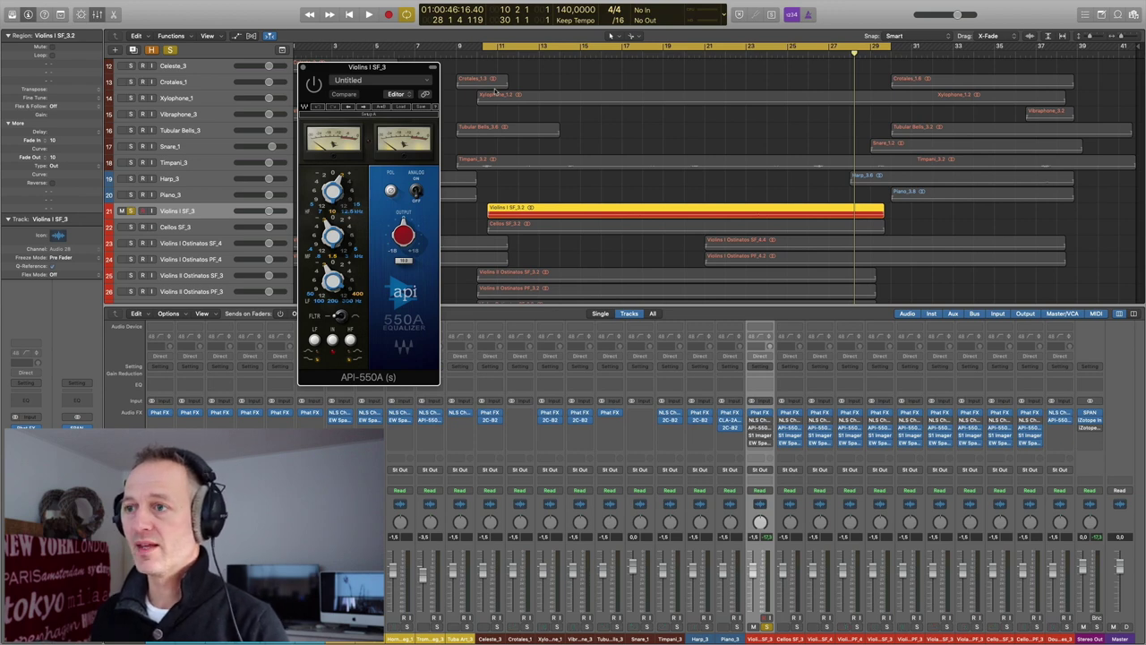
key("ctrl+m")
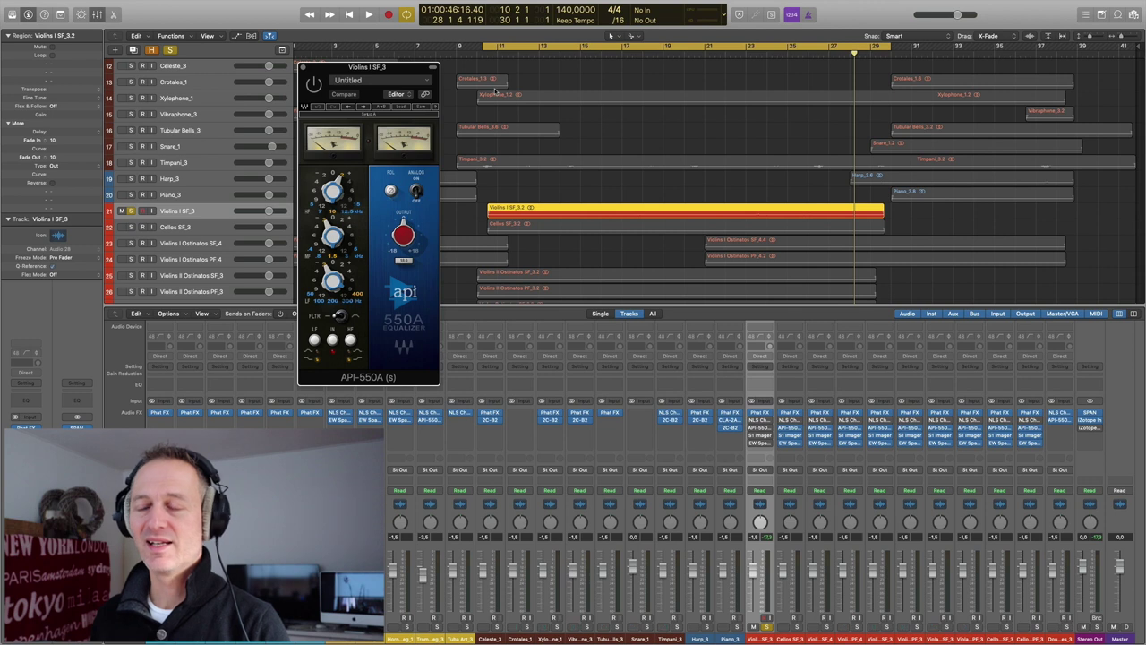
key("space")
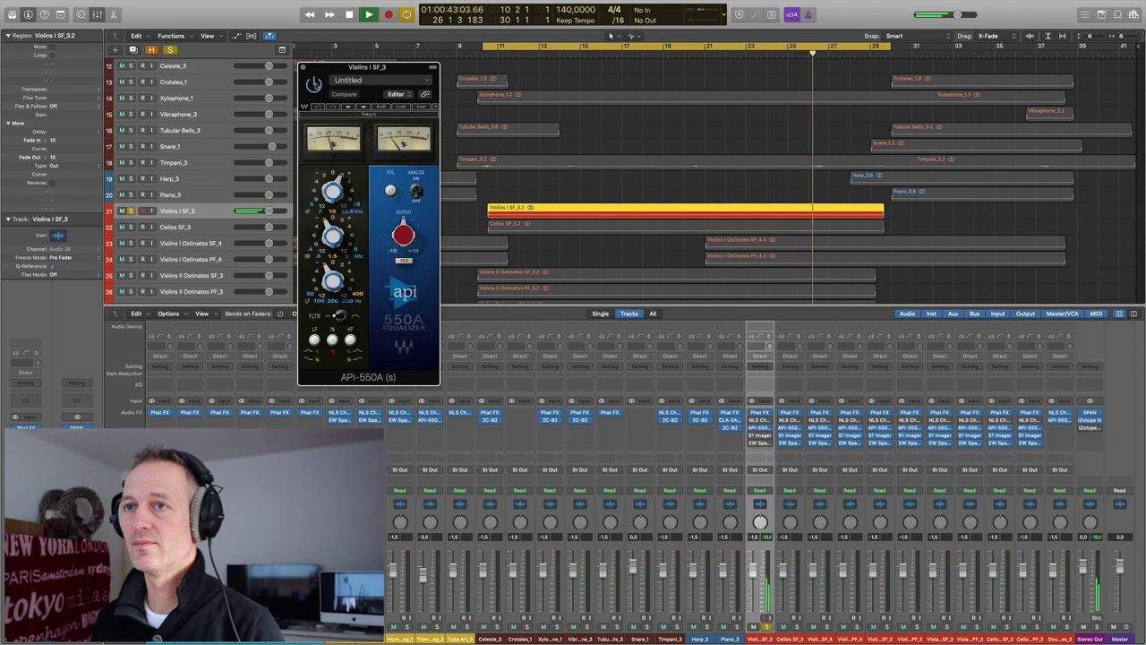
key("space")
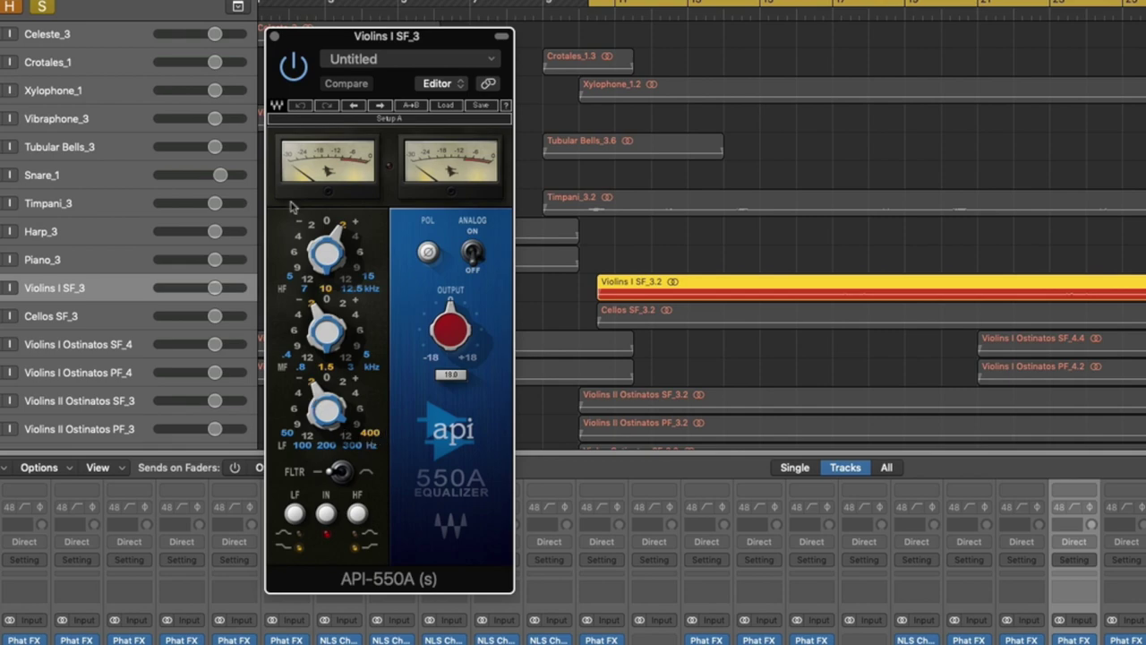
key("super+w")
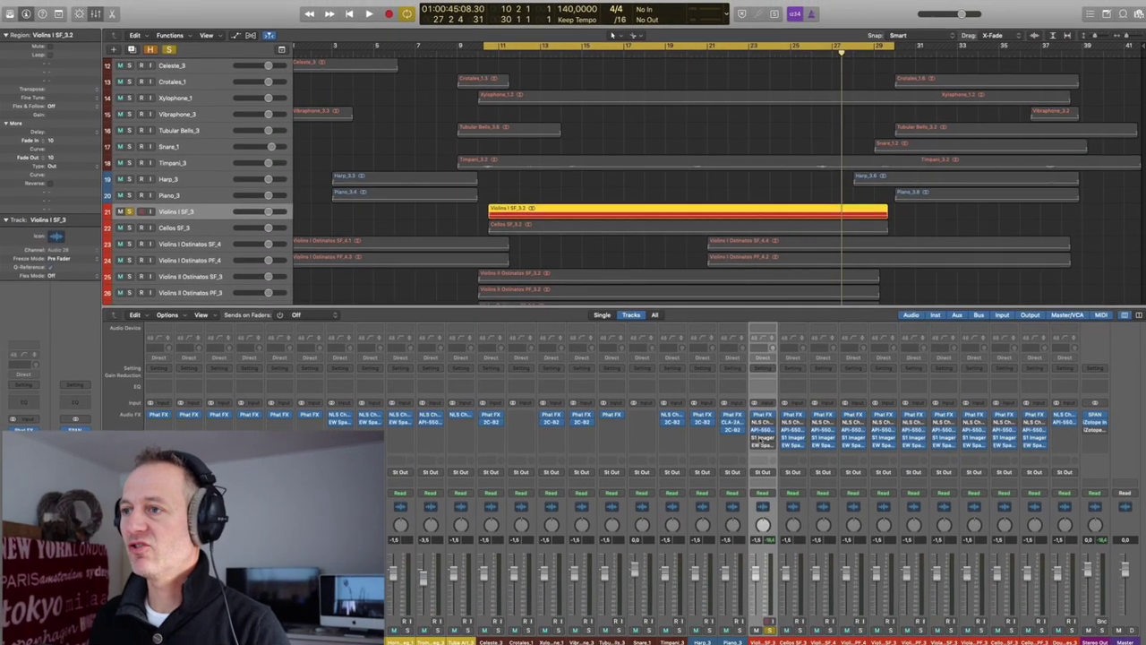
left_click(761, 436)
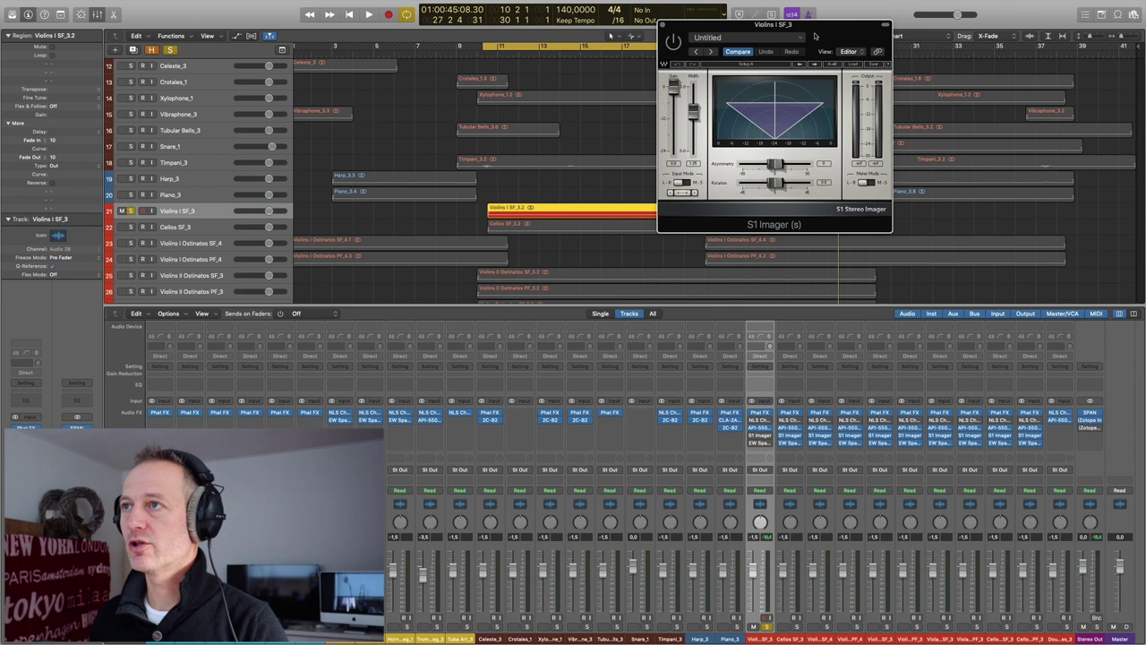
left_click_drag(815, 35, 688, 288)
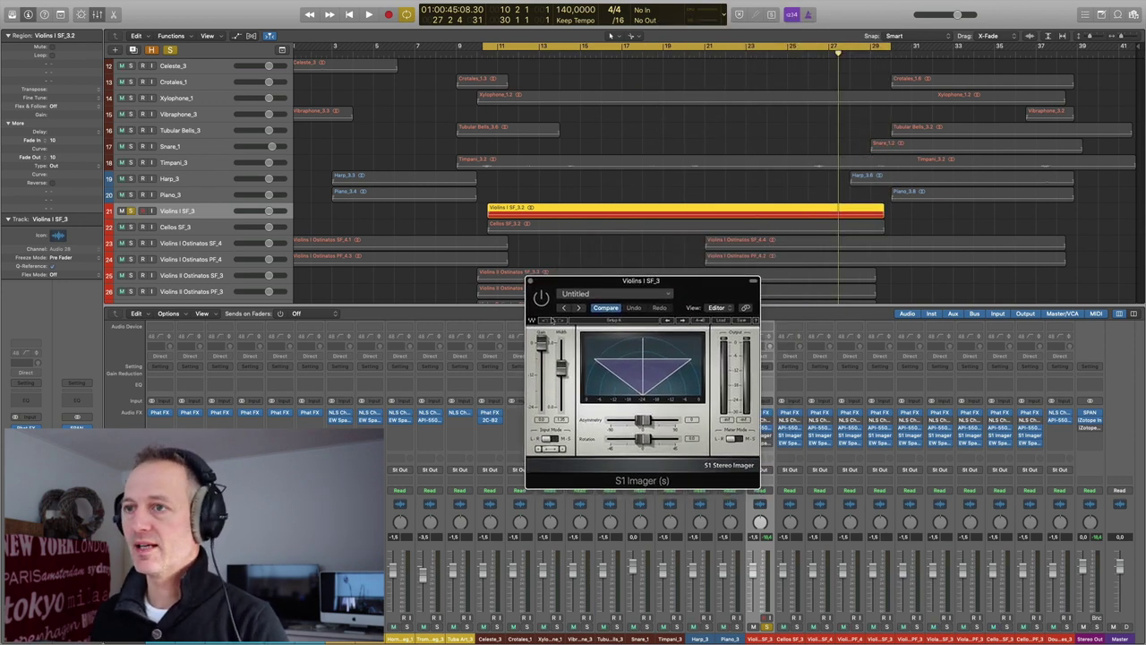
key("space")
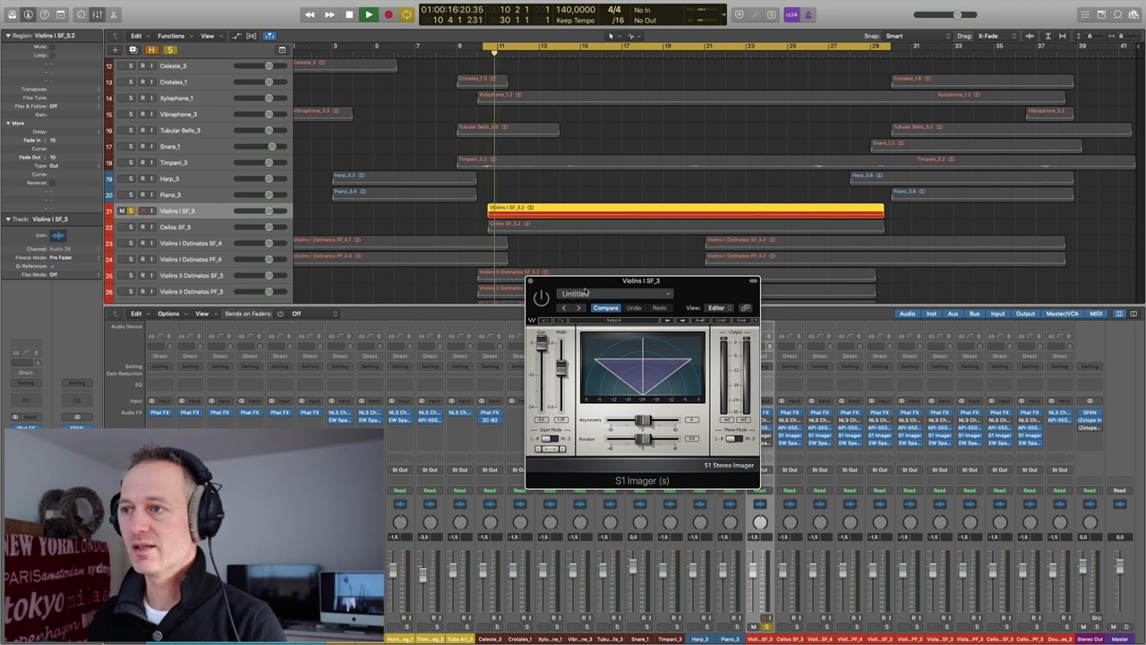
left_click_drag(599, 284, 891, 275)
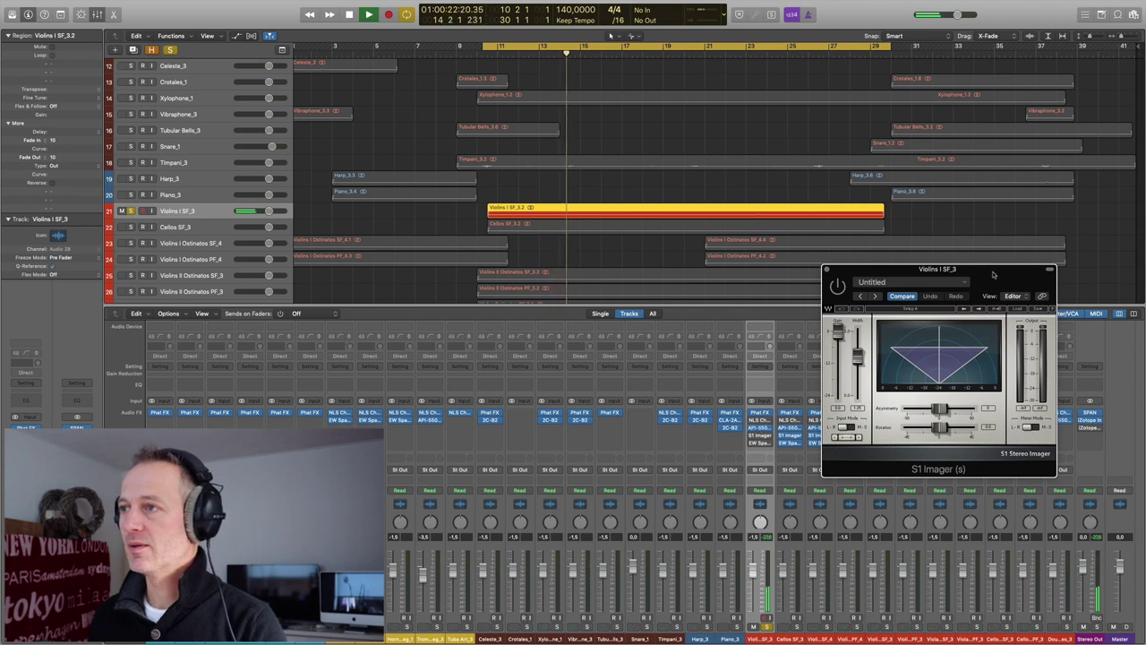
left_click_drag(995, 272, 699, 264)
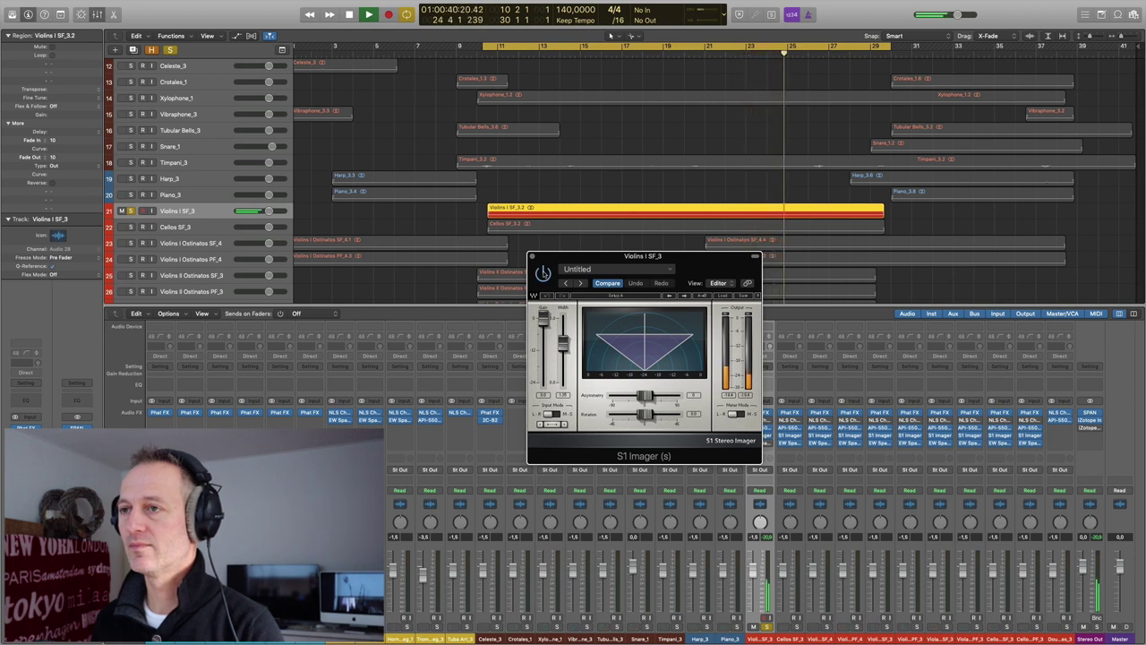
key("space")
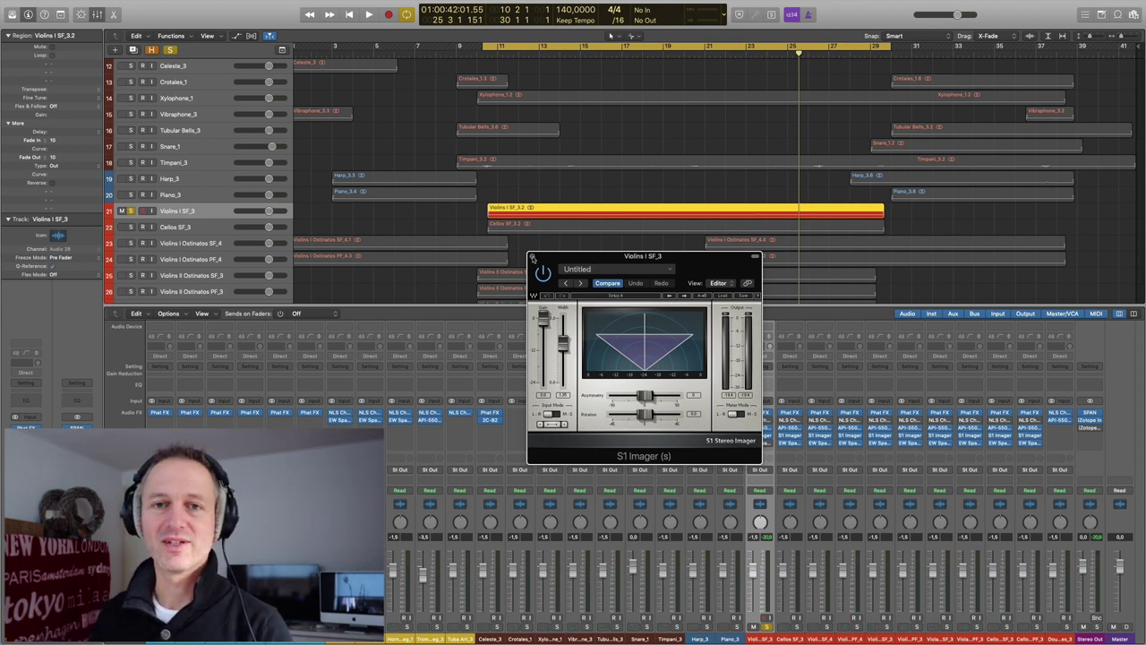
left_click(532, 257)
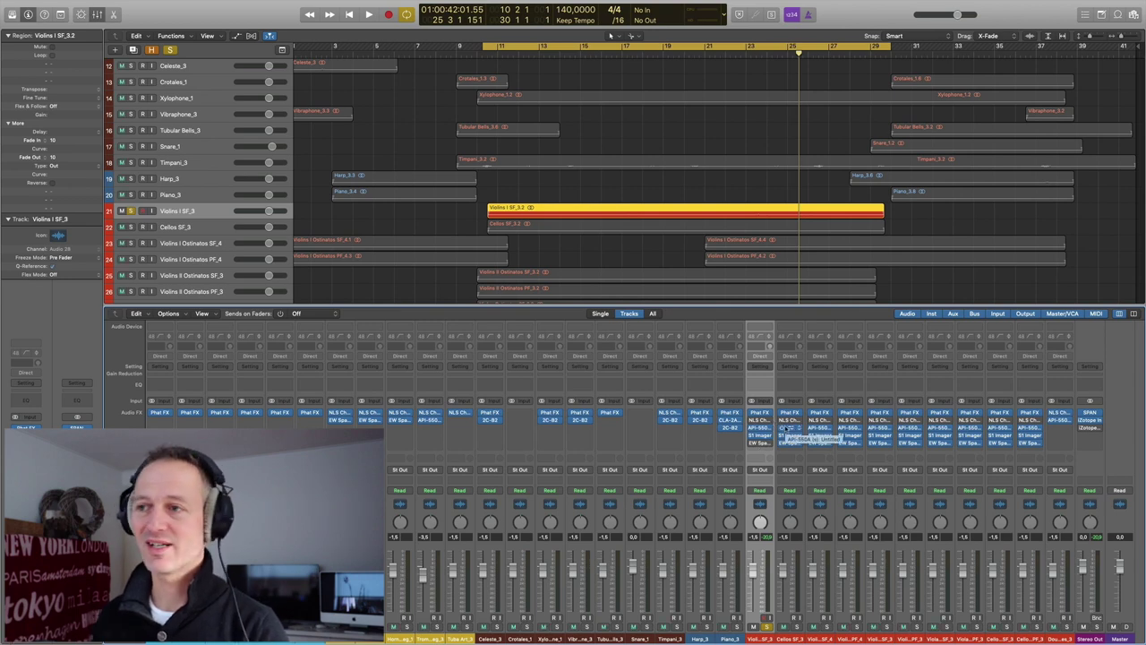
Step: Open EW Spaces II on Violins I SF_3 and audition the violins through it several times
key("v")
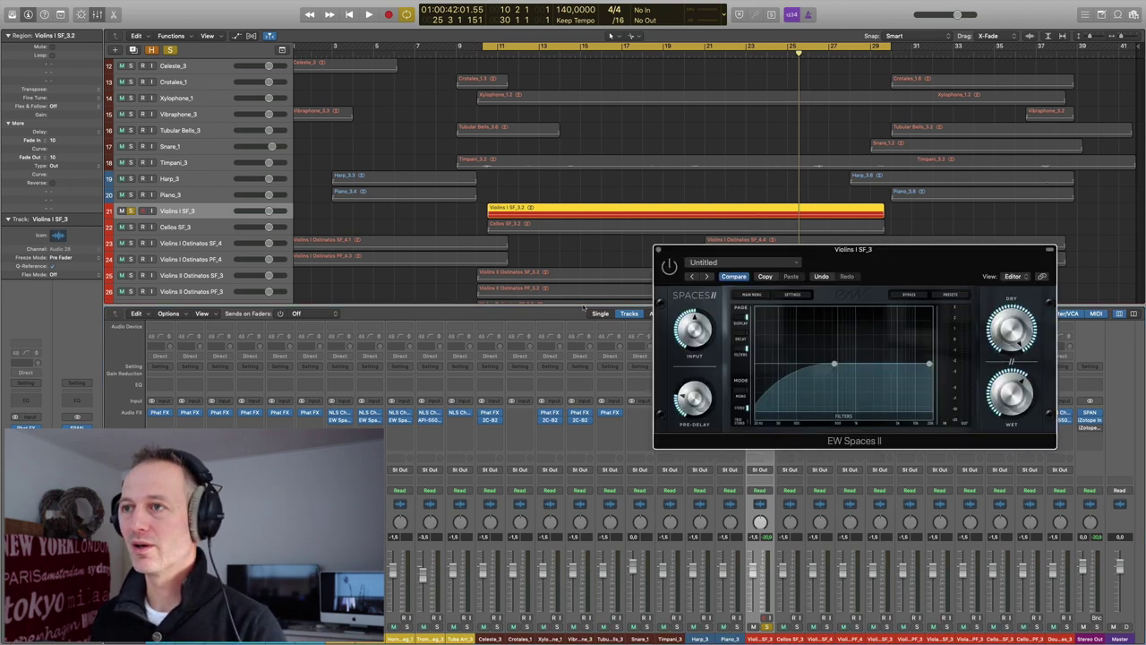
left_click_drag(881, 266, 721, 300)
key("space")
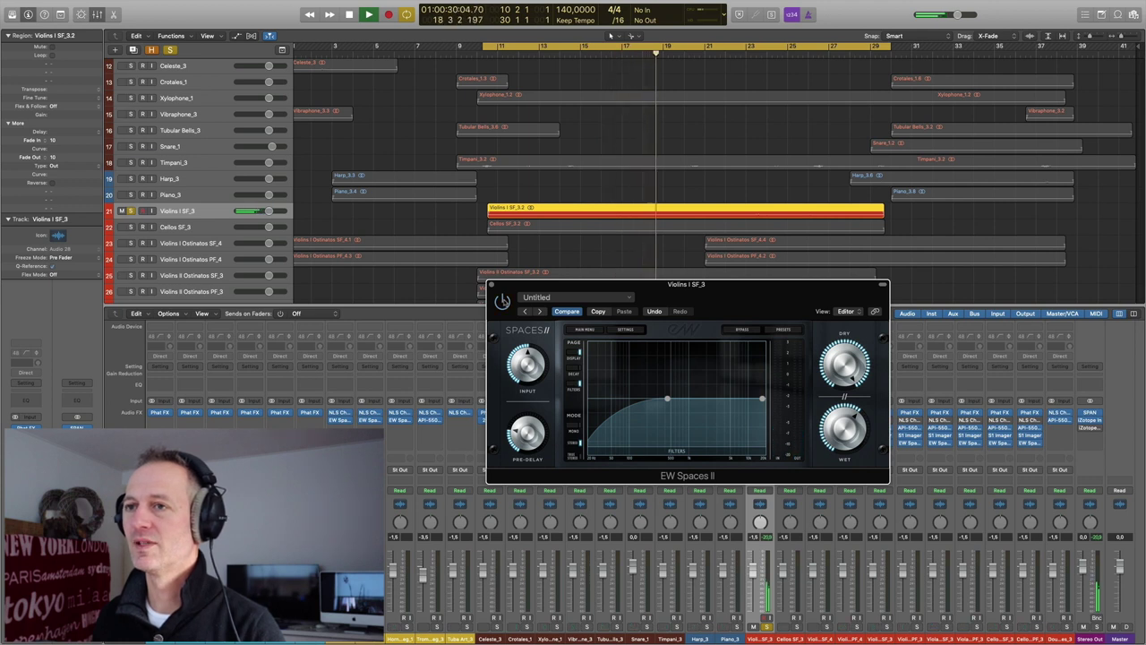
key("space")
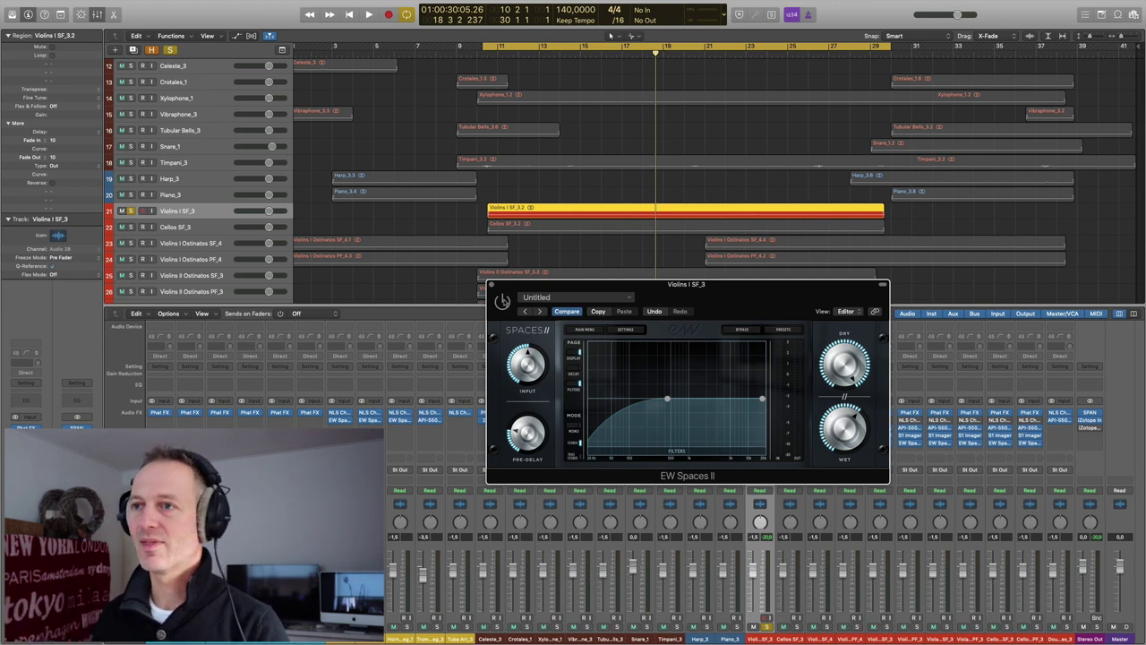
key("space")
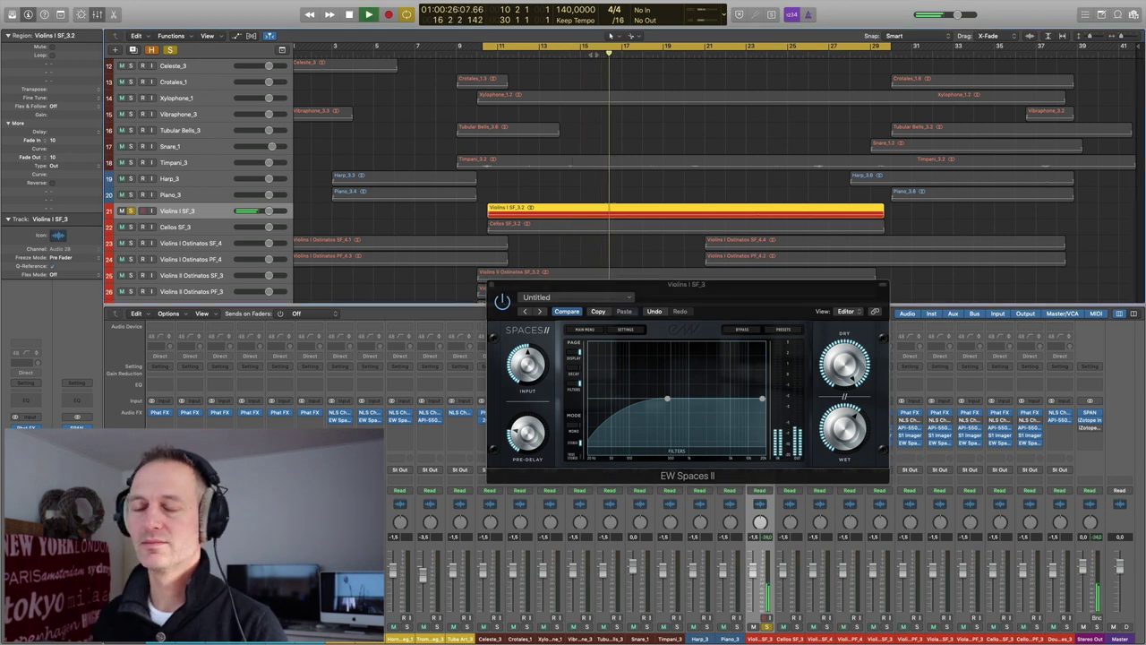
key("space")
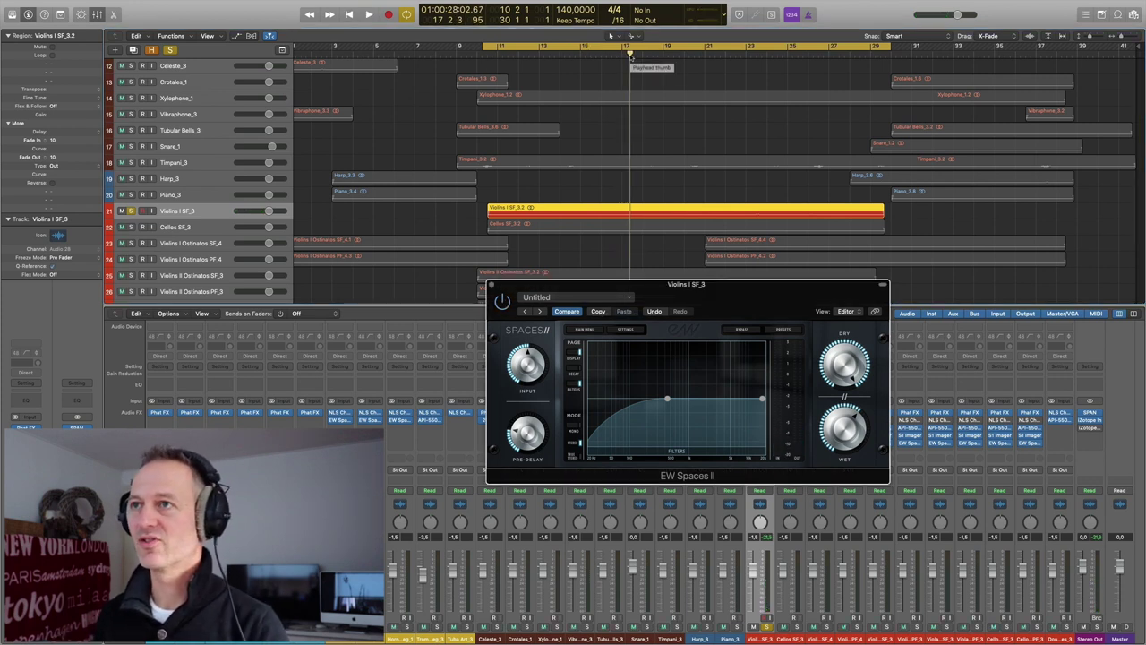
key("space")
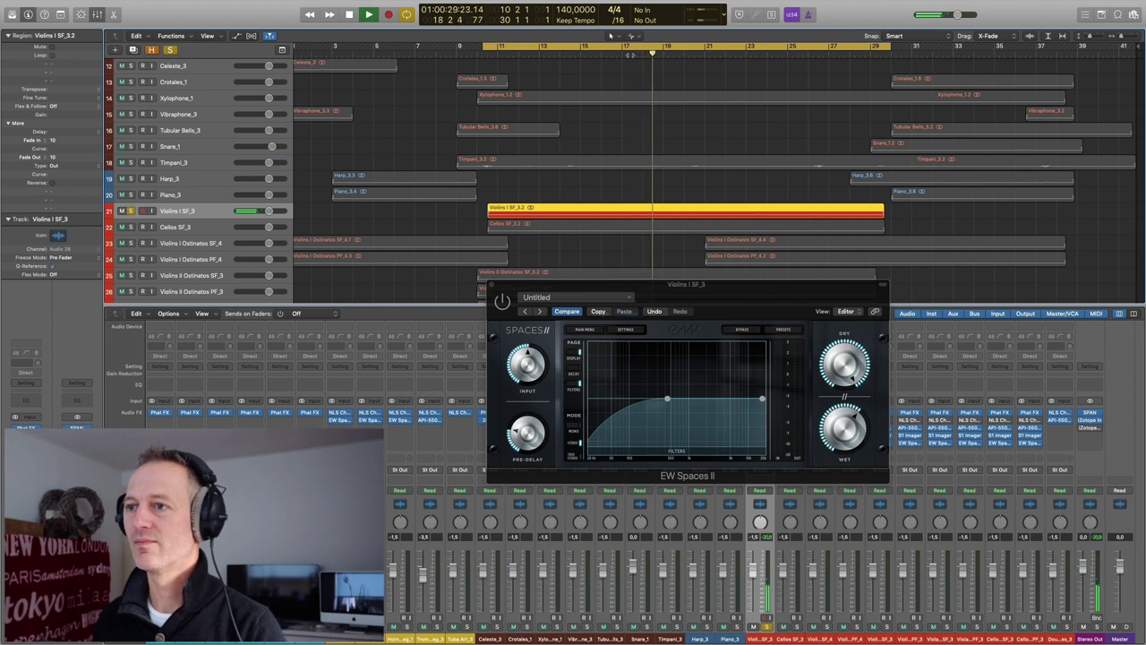
key("space")
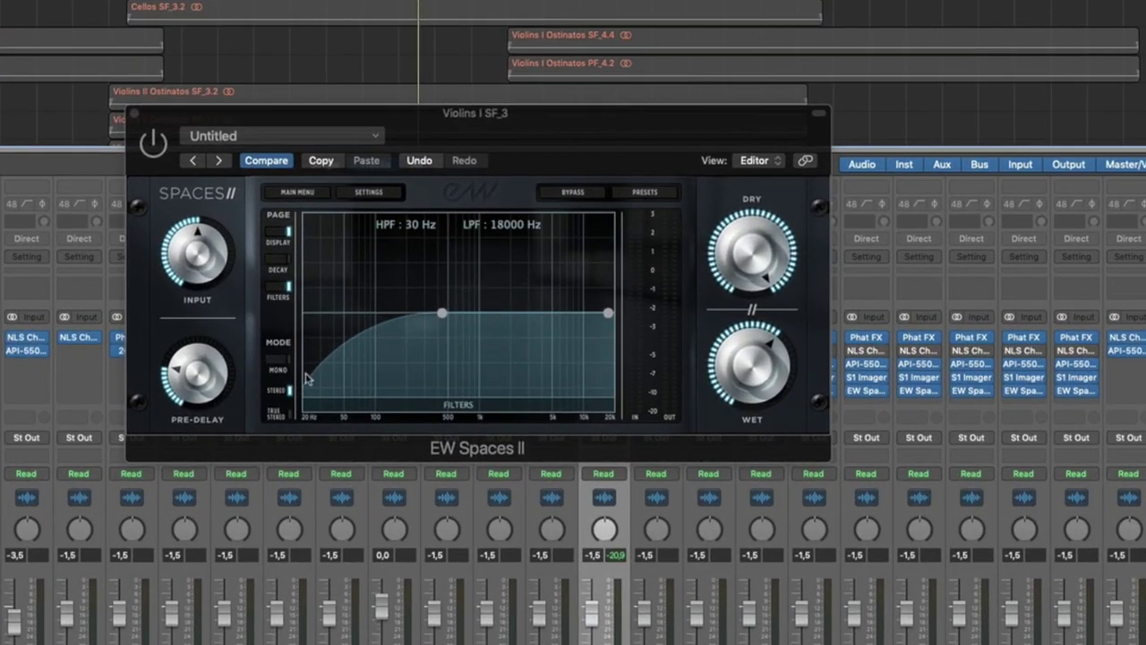
Step: On the Spaces II Filters page, set the high-pass to about 232 Hz, then solo the violins region
left_click(277, 287)
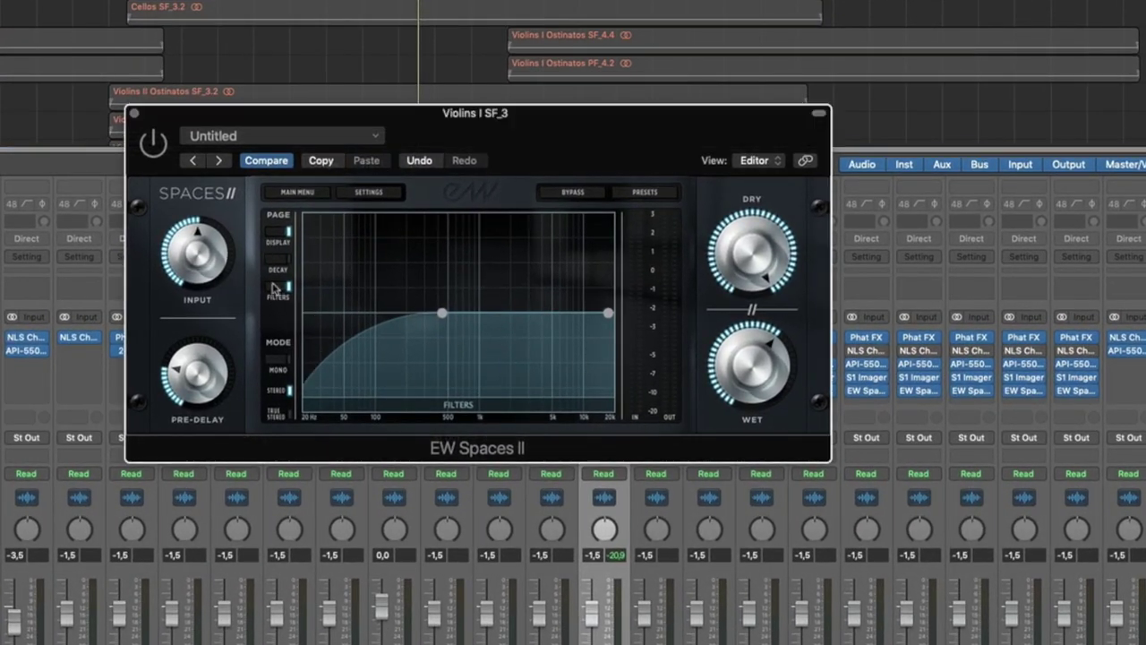
left_click(277, 289)
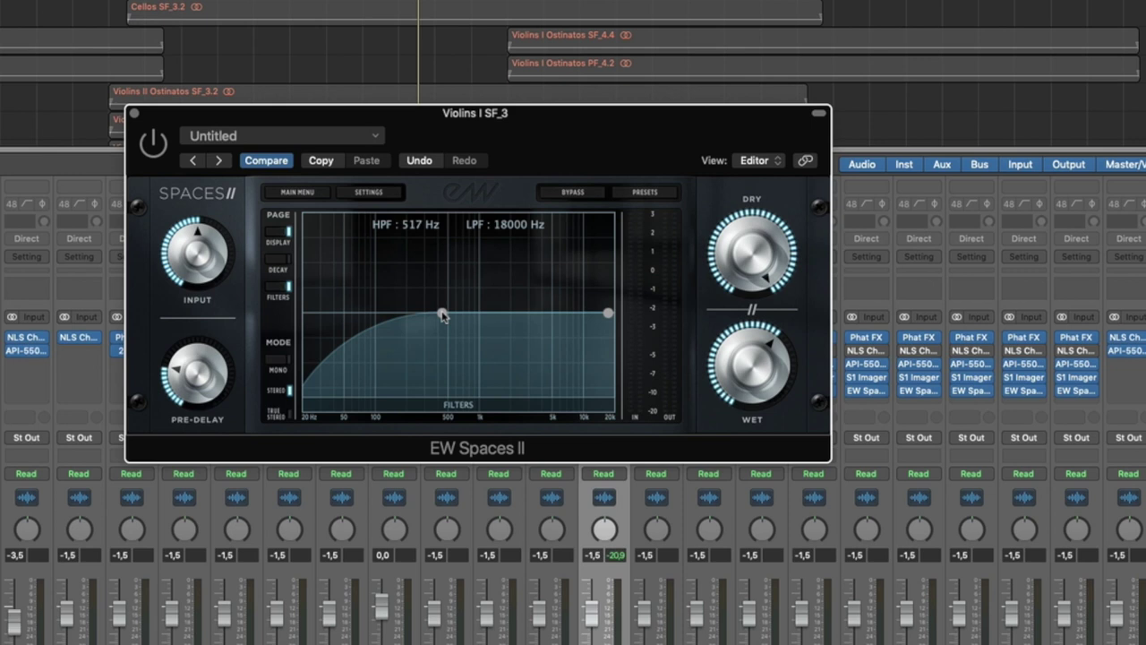
left_click_drag(442, 314, 444, 315)
mouse_move(444, 316)
left_mouse_down()
mouse_move(386, 314)
mouse_move(467, 320)
mouse_move(433, 318)
mouse_move(443, 318)
left_mouse_up()
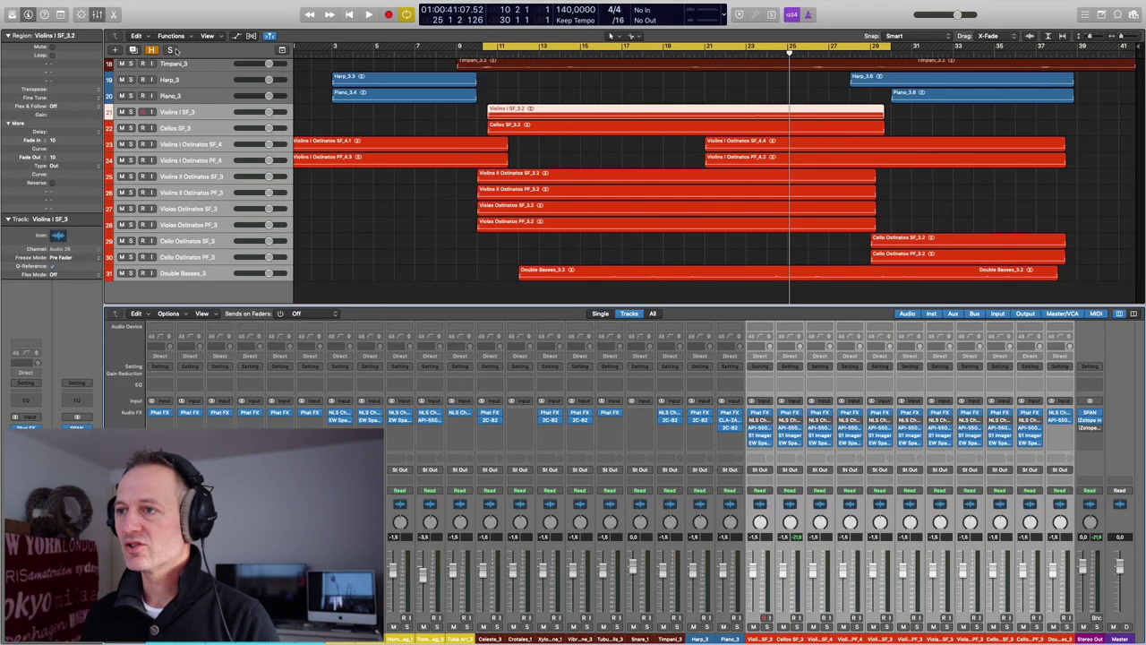
left_click(171, 50)
Step: Release the Violins I SF_3 solo, scroll through the string tracks, and play from bar 9
left_click(171, 50)
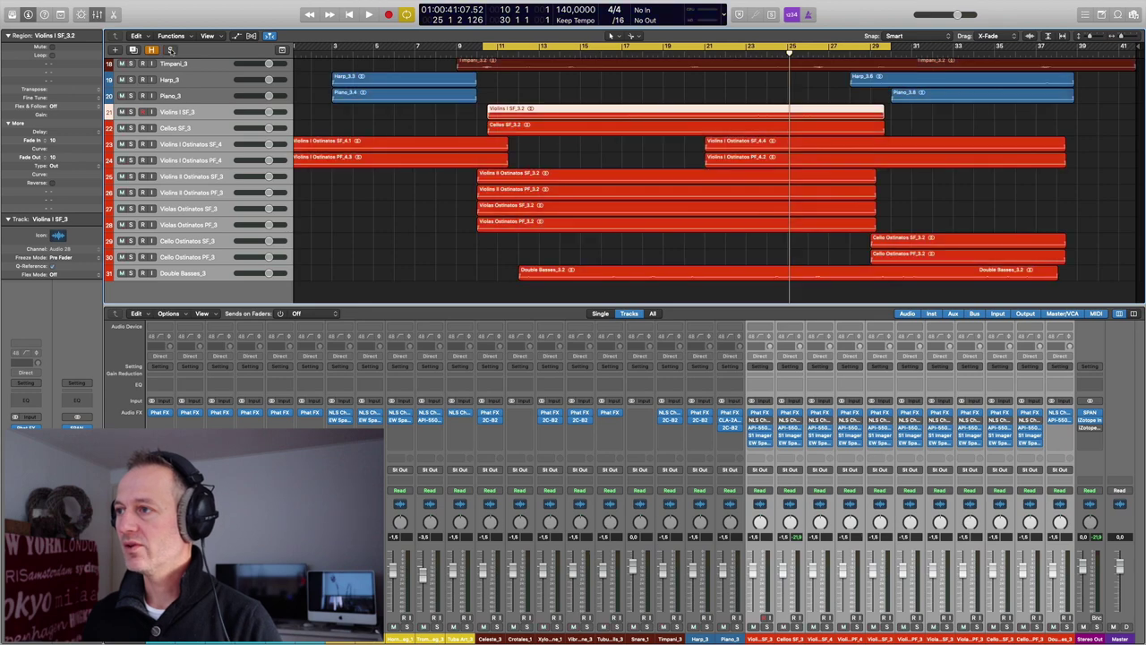
left_click(131, 112)
left_click(131, 112)
scroll(539, 171, "up", 10)
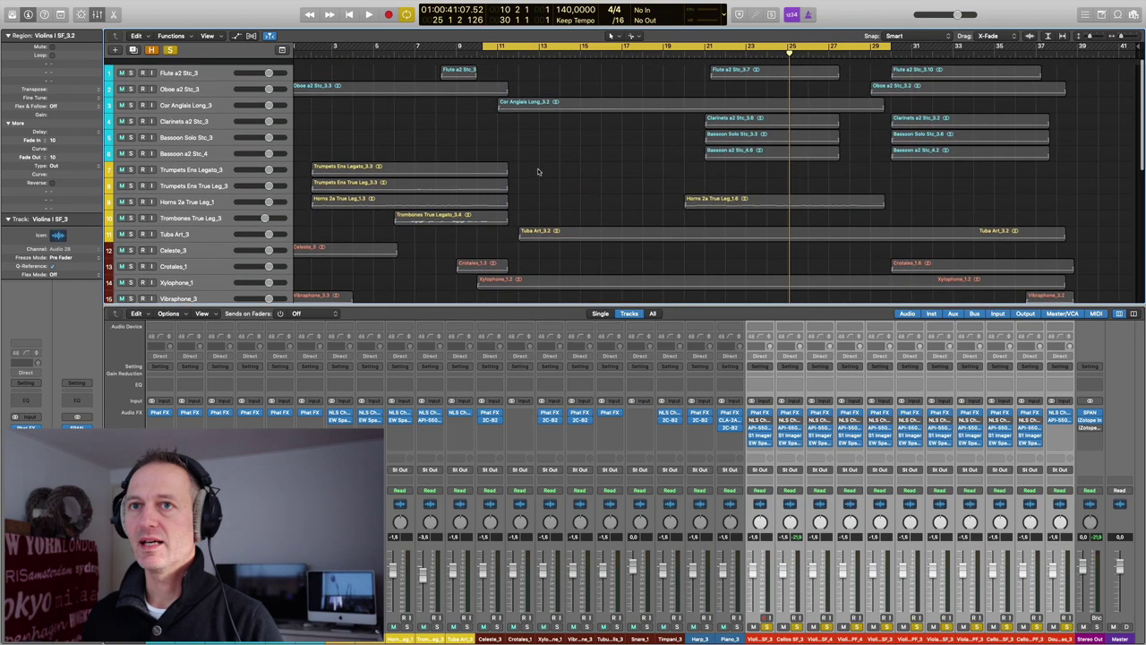
scroll(538, 171, "down", 10)
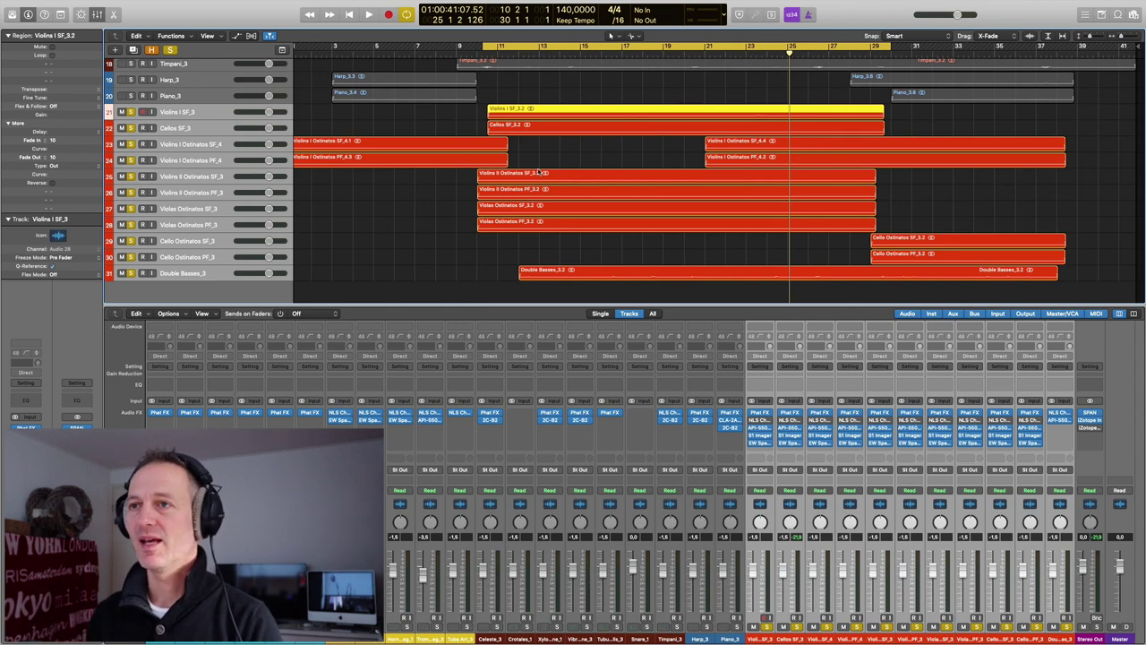
scroll(497, 152, "down", 5)
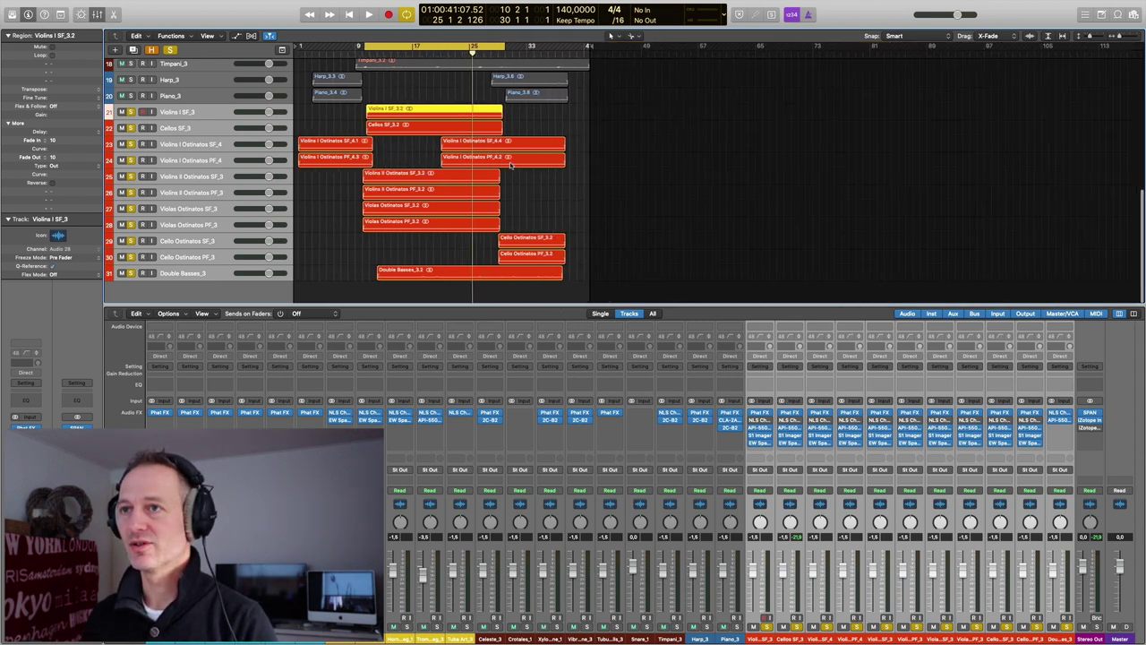
scroll(511, 165, "up", 4)
scroll(511, 165, "up", 5)
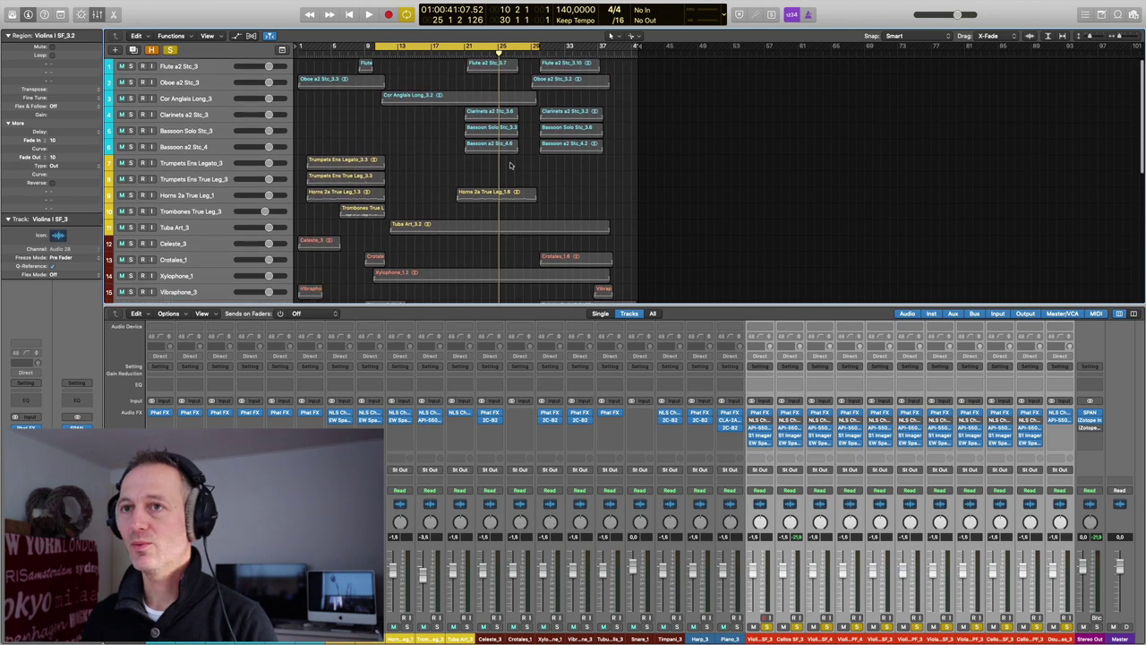
scroll(511, 165, "down", 10)
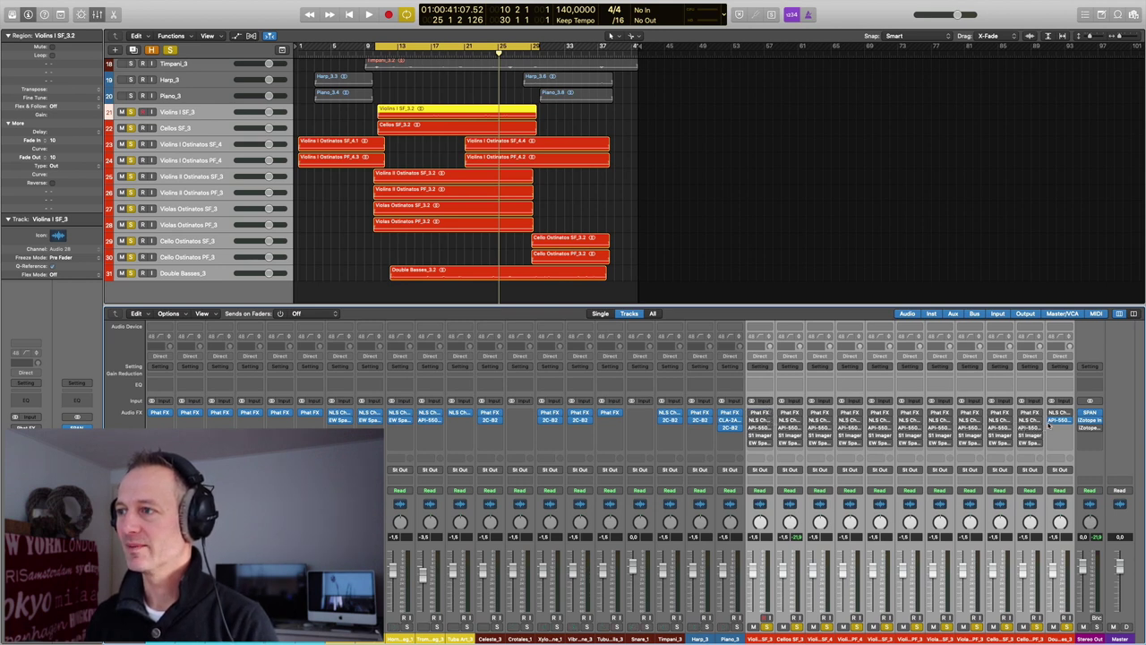
key("space")
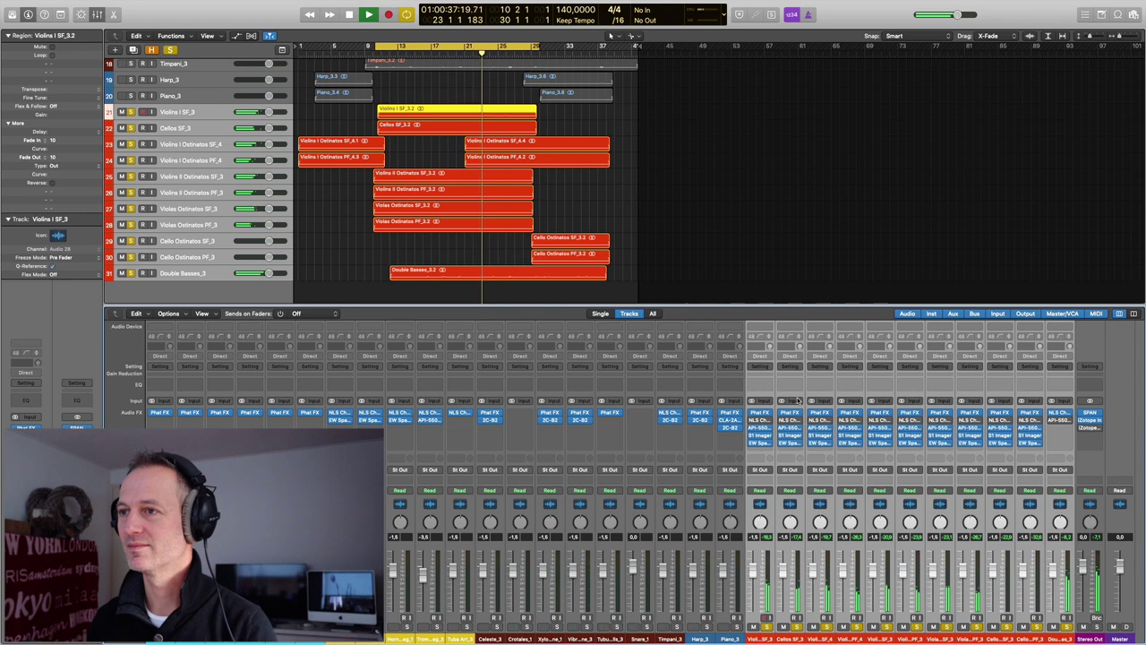
Step: Stop playback of the soloed string section
key("space")
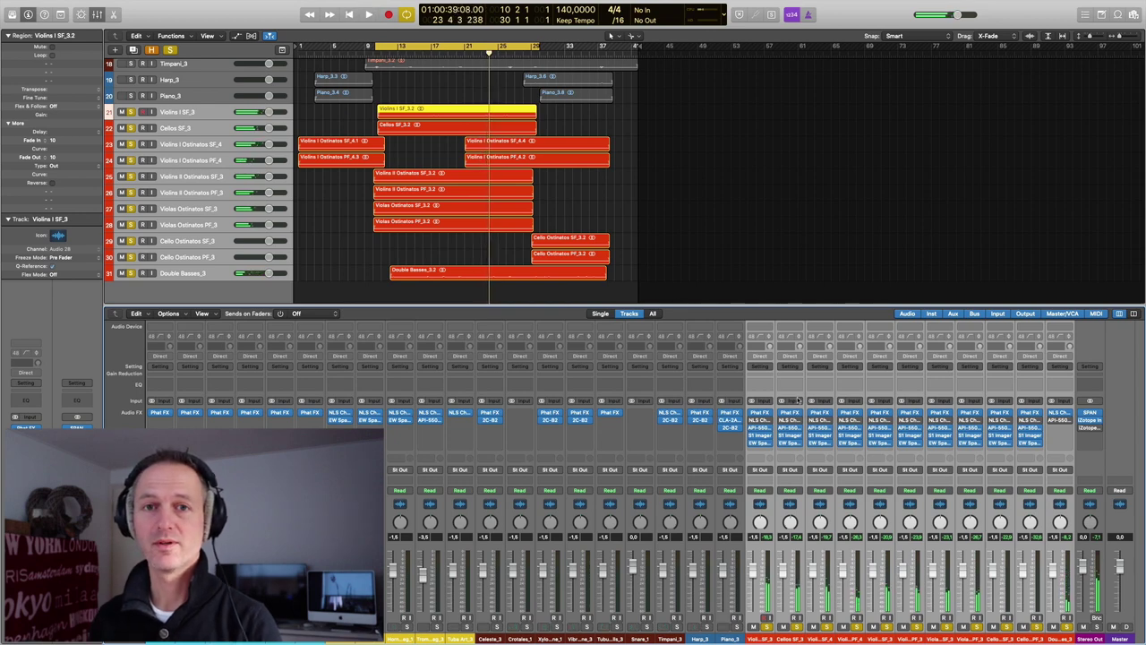